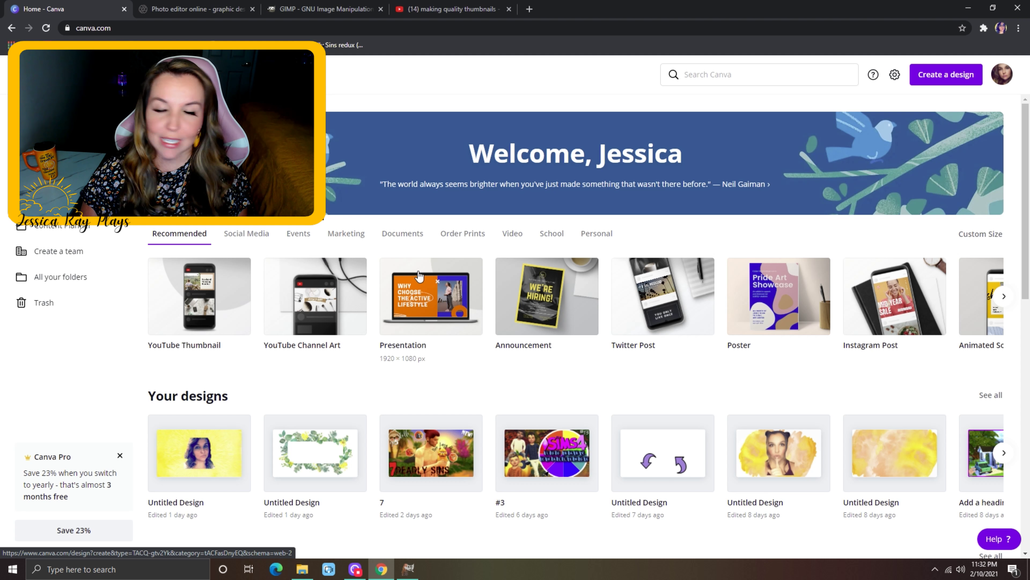
Step: Create a new blank YouTube Thumbnail design
click(217, 294)
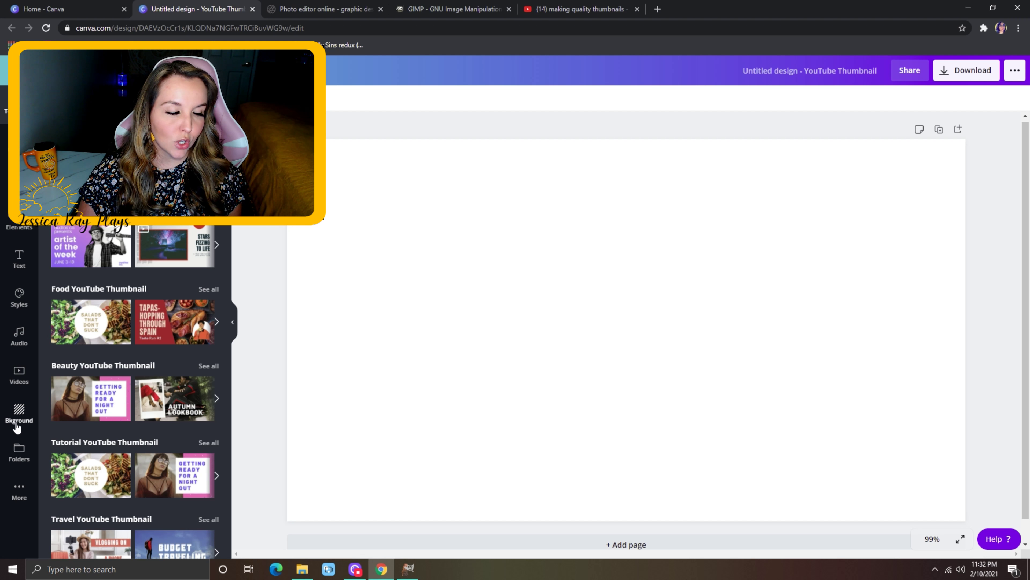
Step: Look through the available backgrounds, videos, audio, styles, text combinations, elements, photos and uploaded images
click(19, 414)
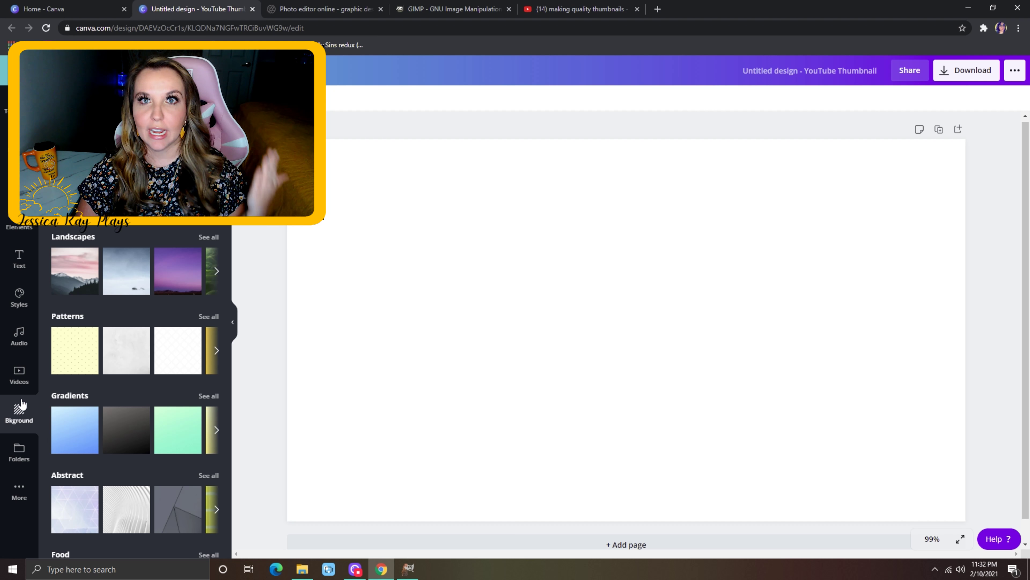
click(20, 371)
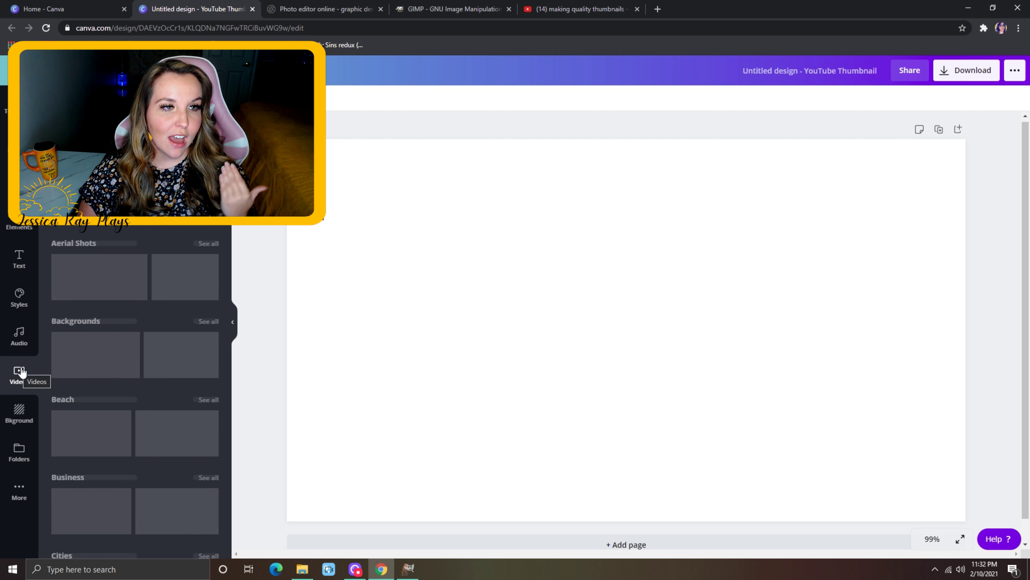
click(21, 339)
click(21, 305)
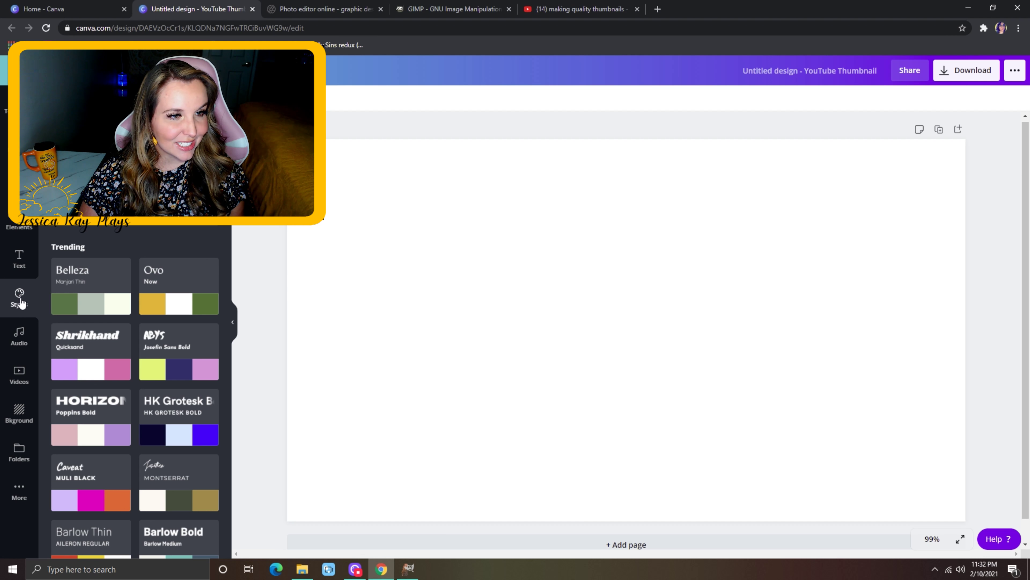
click(20, 260)
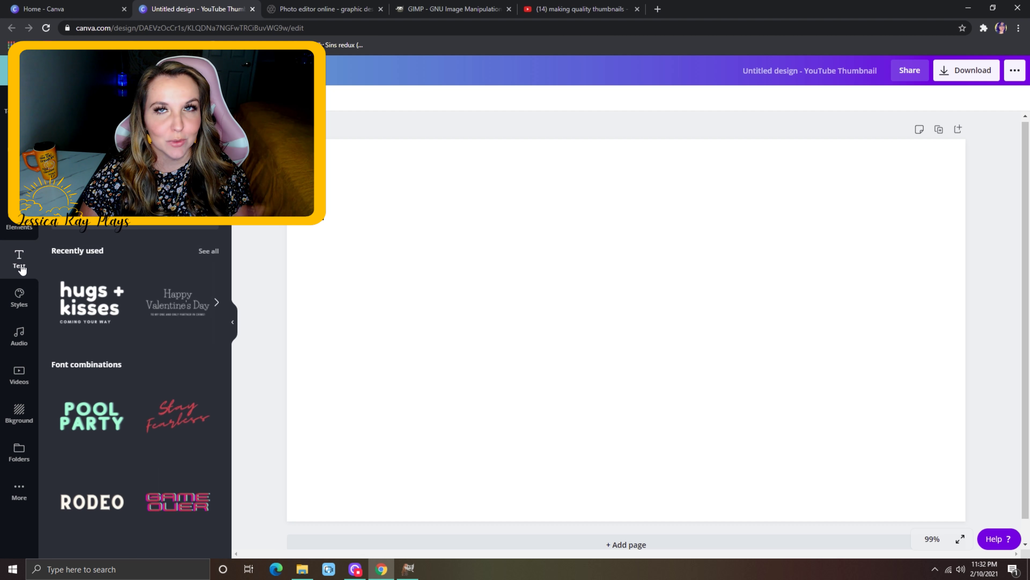
click(27, 230)
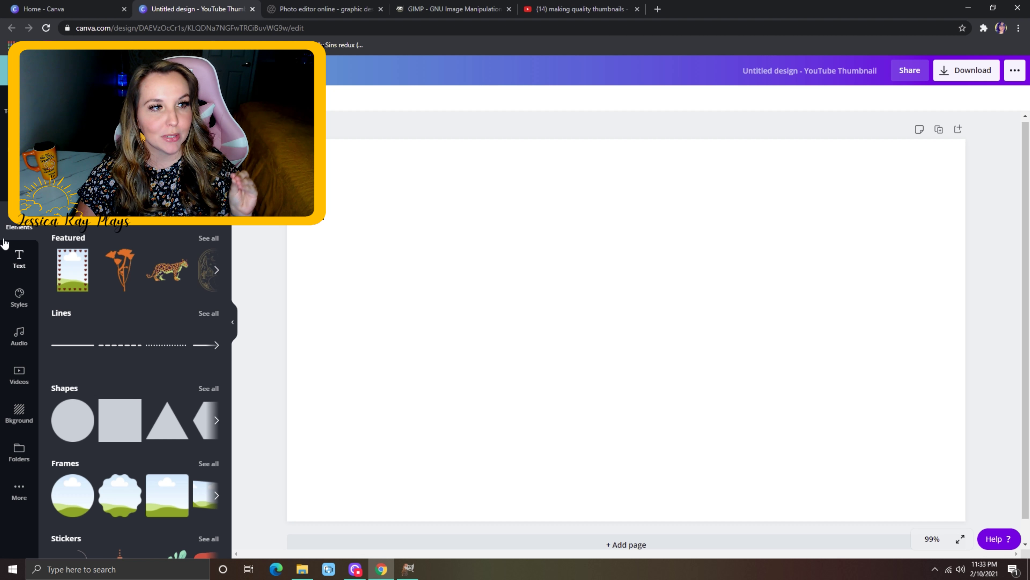
click(16, 183)
scroll(143, 451, down, 10)
click(19, 149)
scroll(199, 406, down, 10)
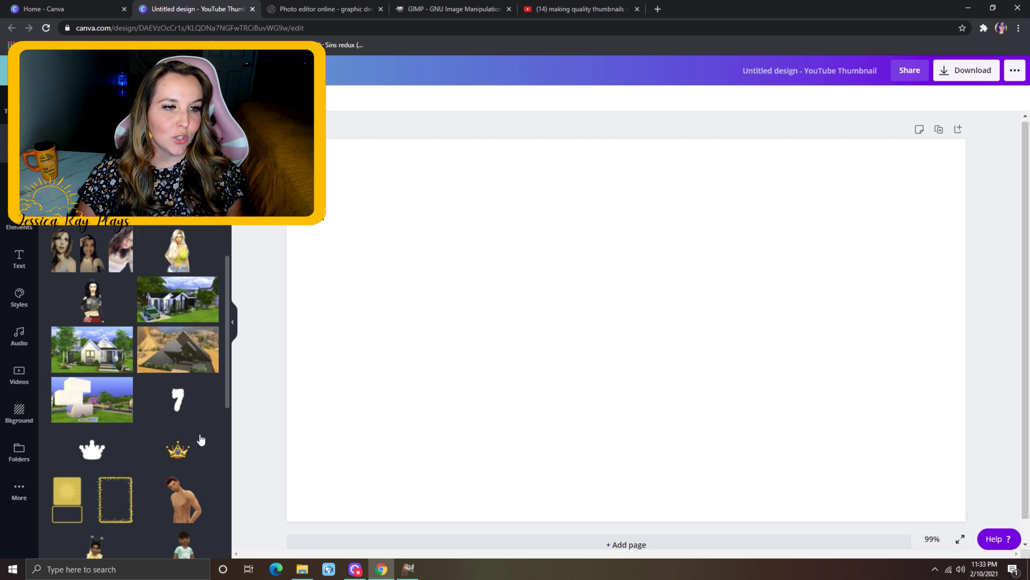
scroll(201, 439, down, 5)
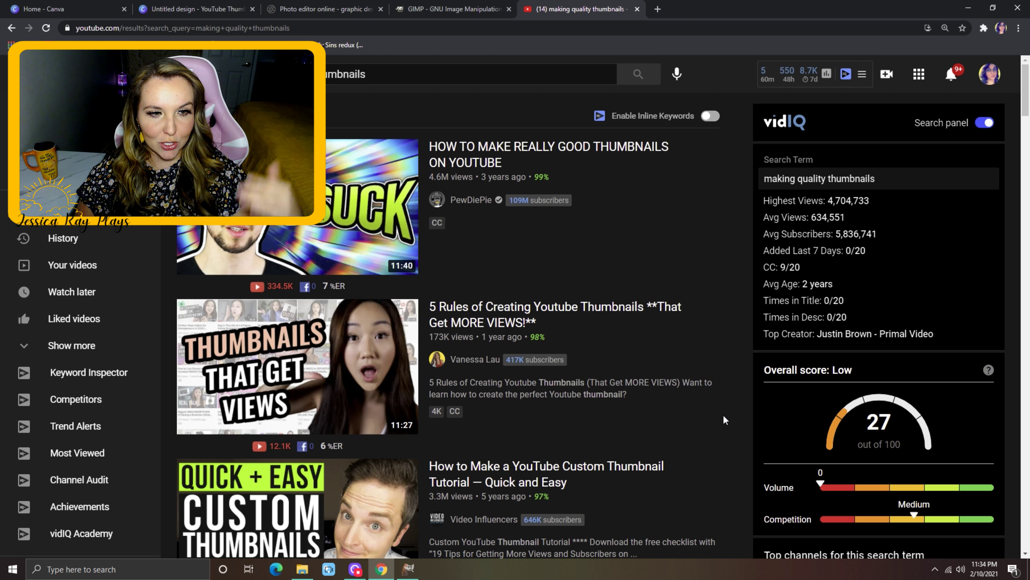
Step: Switch to YouTube and examine the example thumbnails in the results for "making quality thumbnails"
scroll(726, 414, down, 1)
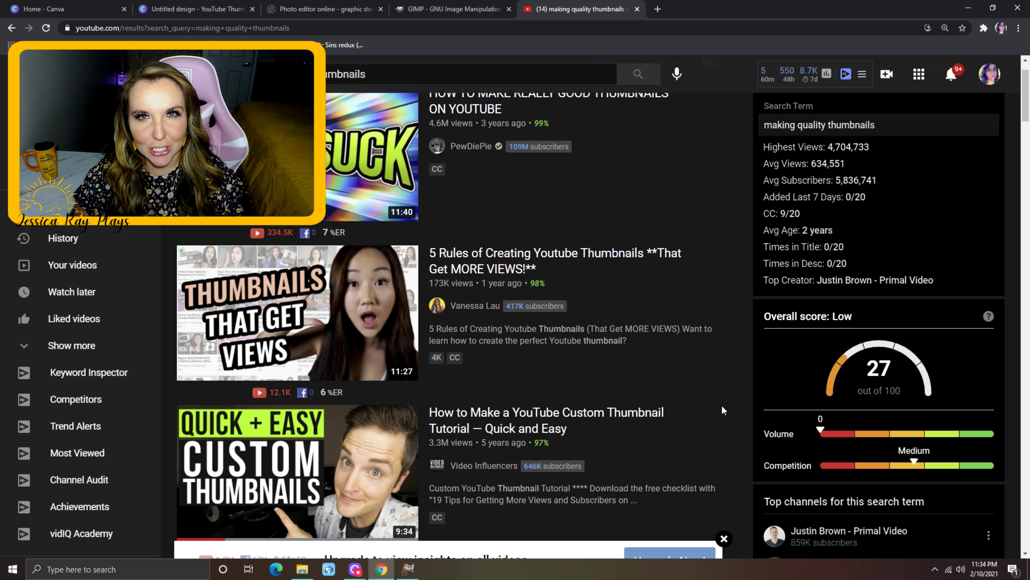
scroll(735, 378, up, 1)
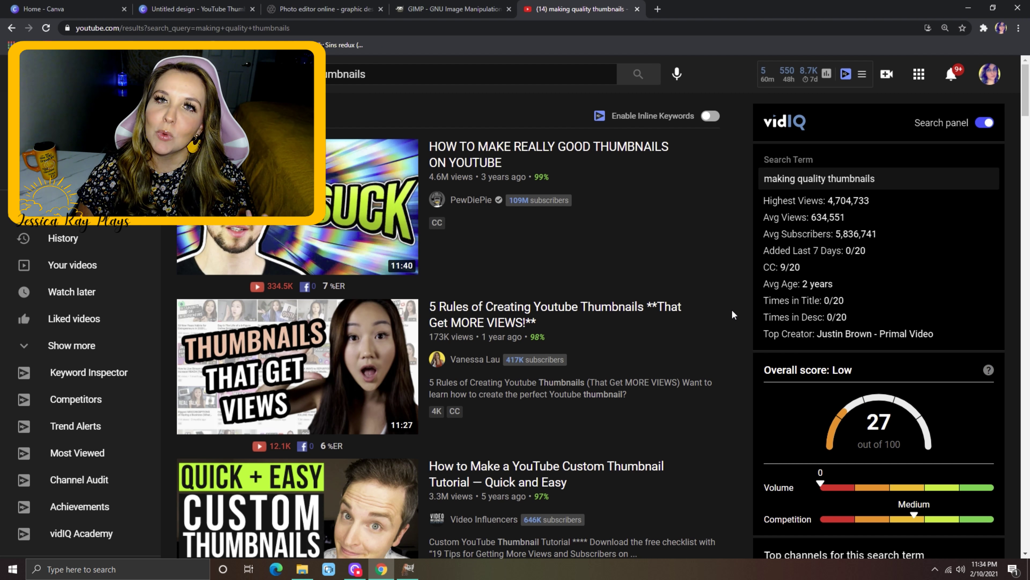
scroll(731, 309, down, 10)
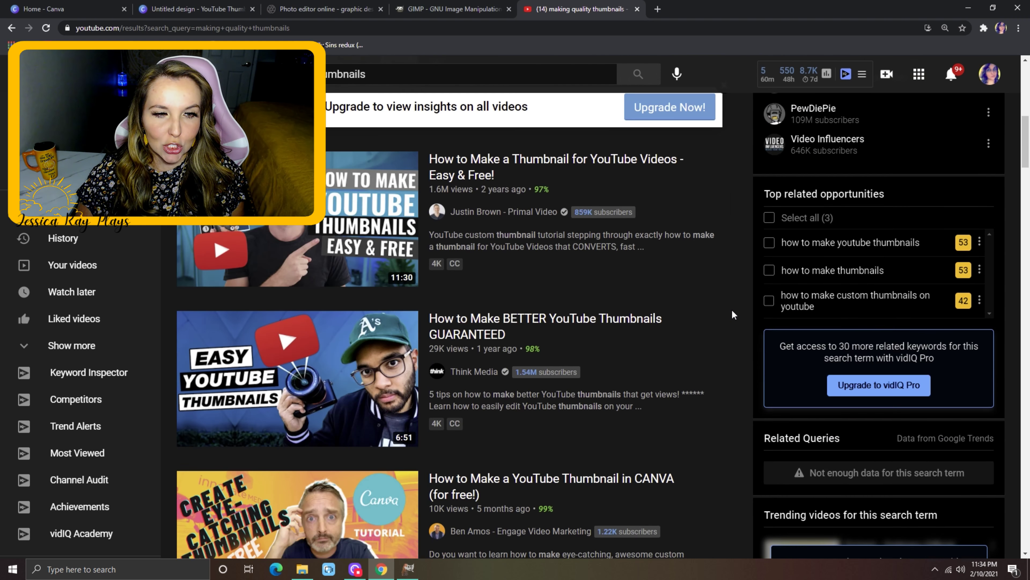
scroll(733, 311, down, 7)
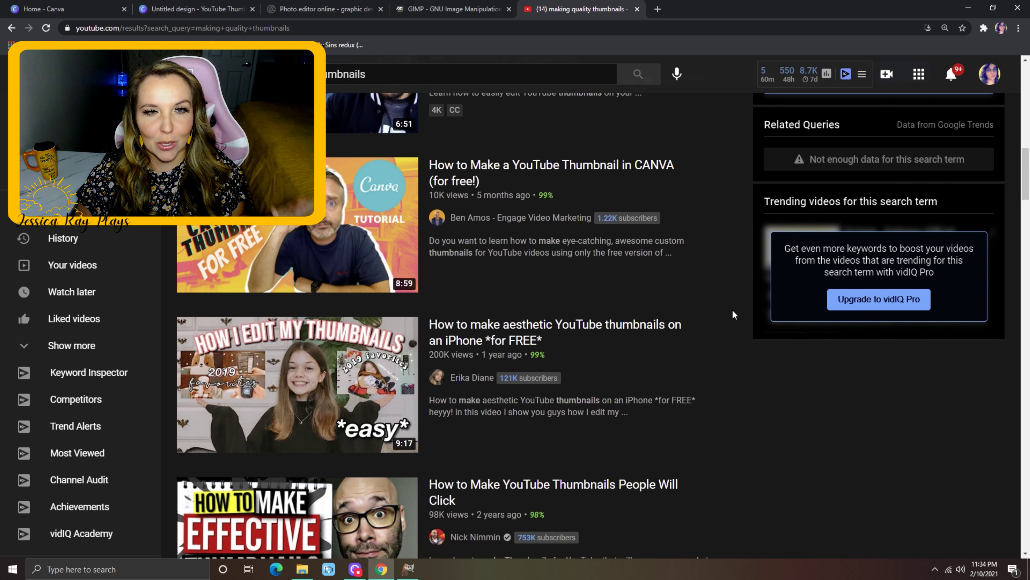
scroll(733, 315, down, 12)
scroll(733, 311, down, 11)
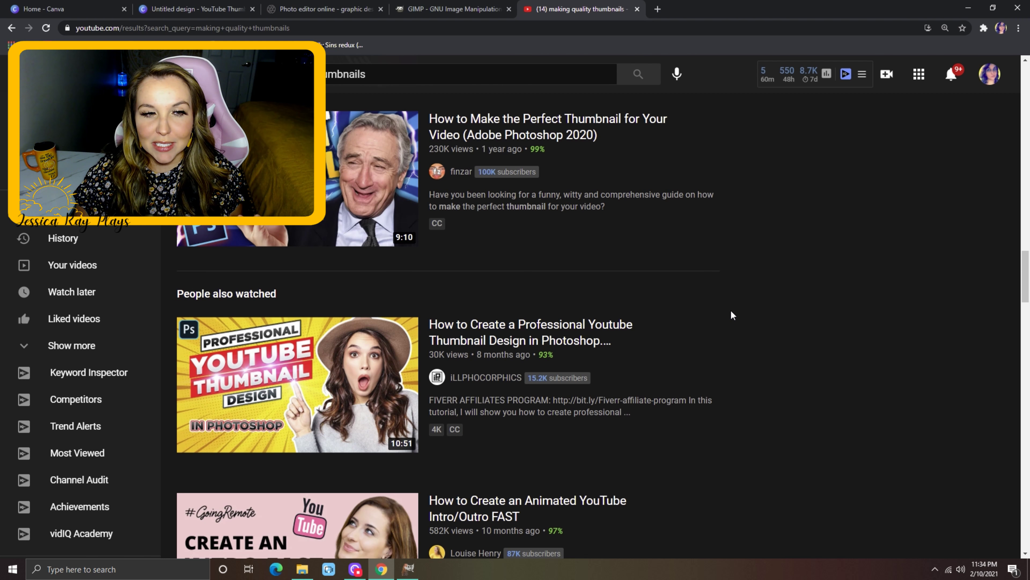
scroll(731, 312, down, 2)
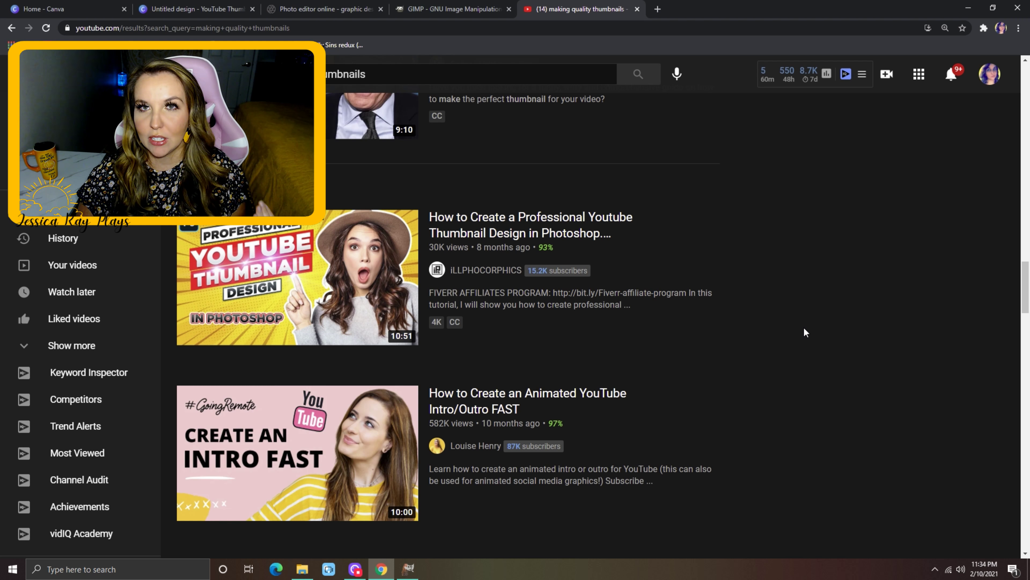
scroll(804, 329, down, 20)
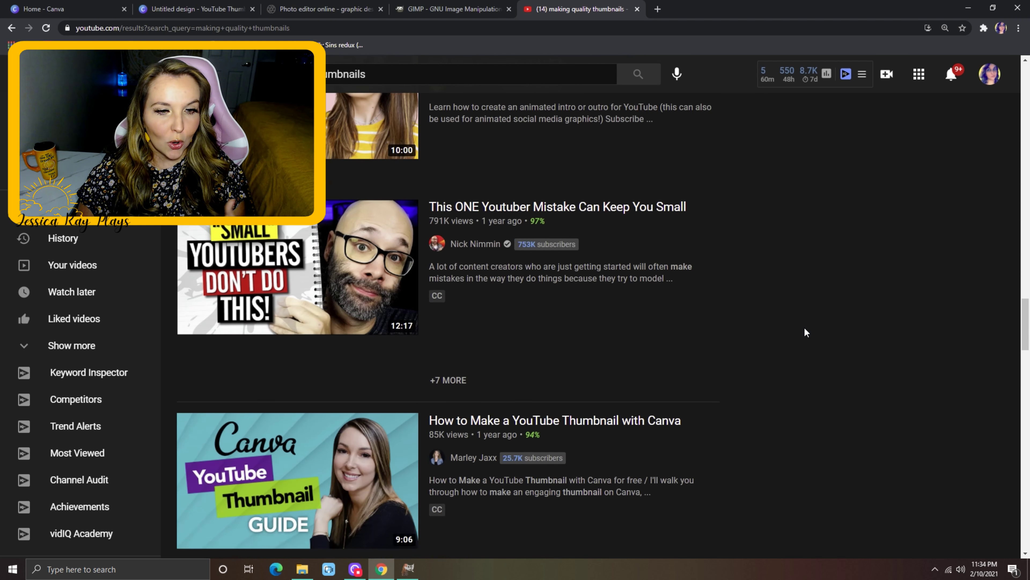
scroll(804, 327, down, 2)
scroll(804, 327, up, 8)
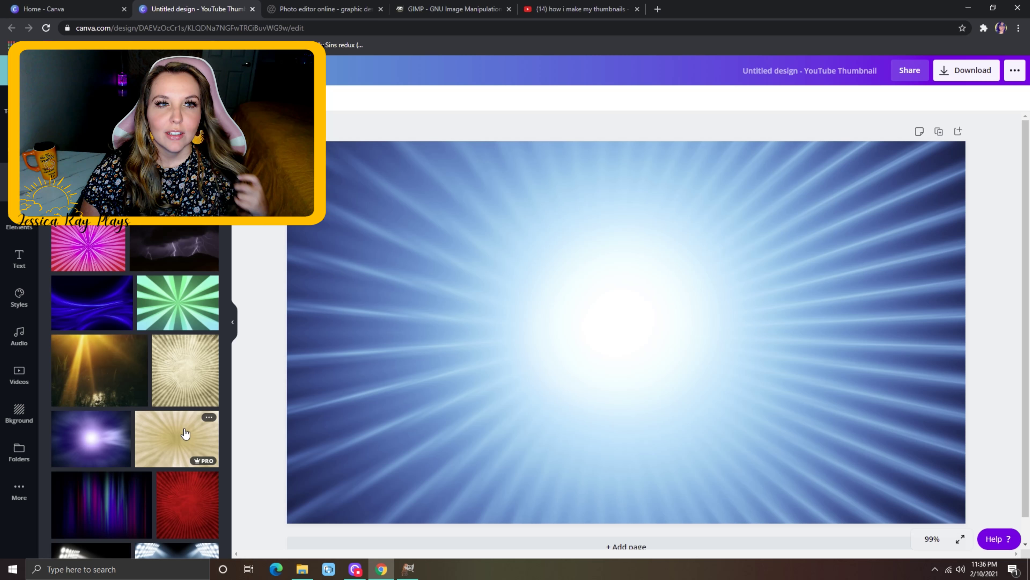
Step: Browse the rays photo results for alternative thumbnail backgrounds
scroll(185, 432, up, 2)
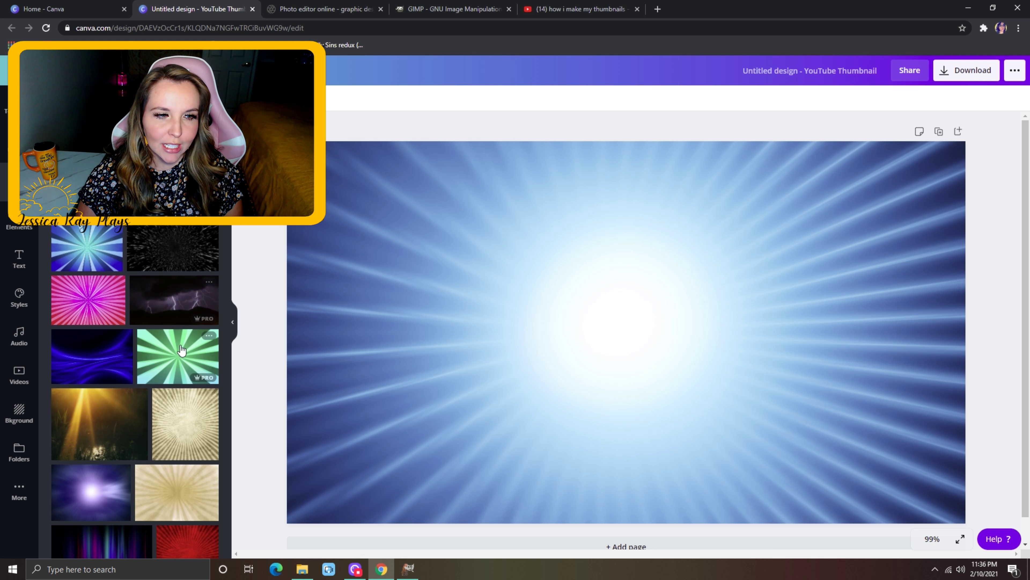
scroll(182, 350, down, 5)
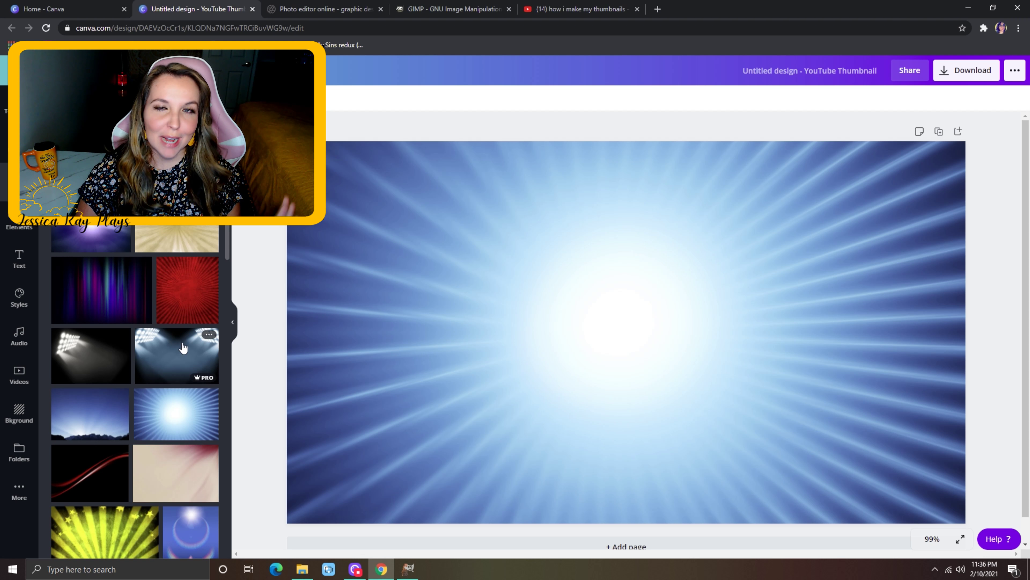
scroll(184, 347, down, 1)
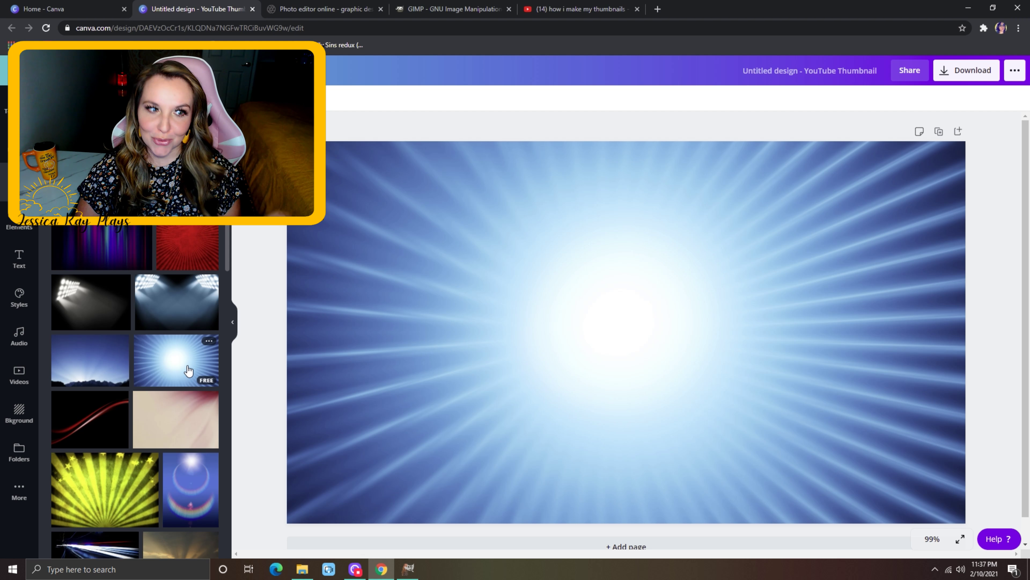
scroll(188, 370, down, 1)
mouse_move(118, 445)
mouse_down()
mouse_move(591, 188)
mouse_move(515, 188)
mouse_move(40, 325)
mouse_move(108, 430)
mouse_up()
scroll(110, 429, down, 5)
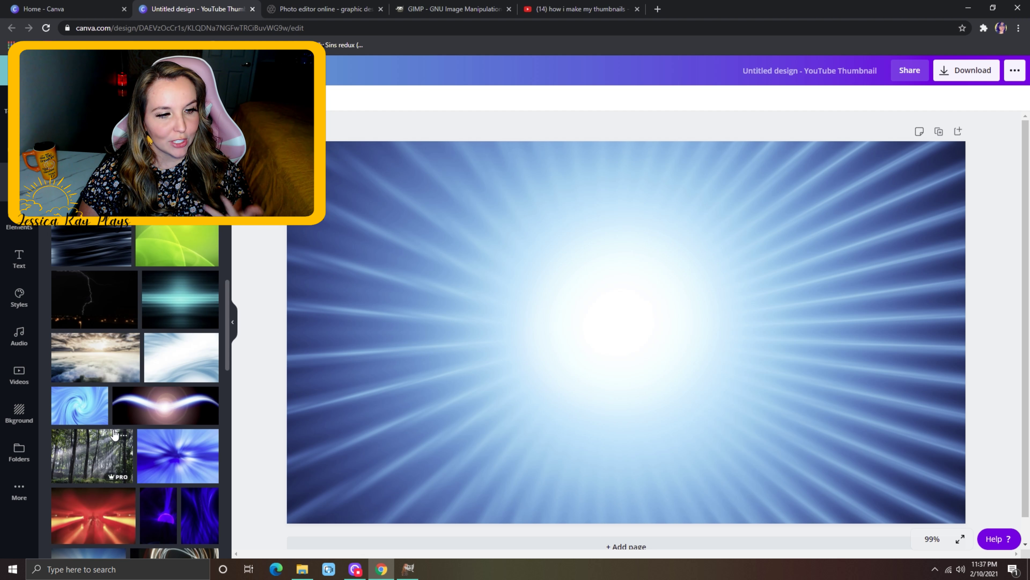
scroll(114, 431, down, 3)
scroll(111, 429, down, 2)
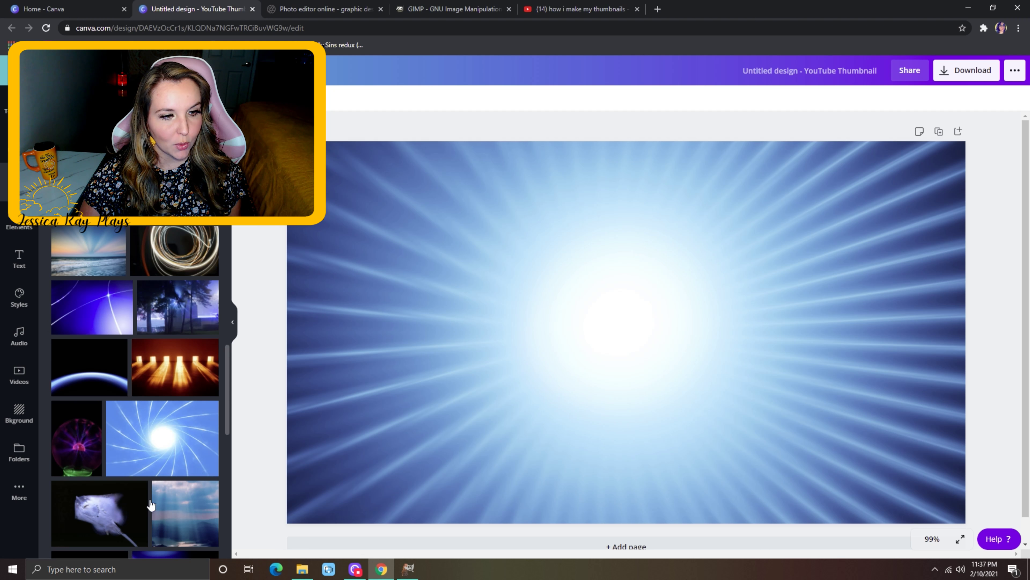
scroll(149, 514, down, 5)
scroll(189, 287, down, 5)
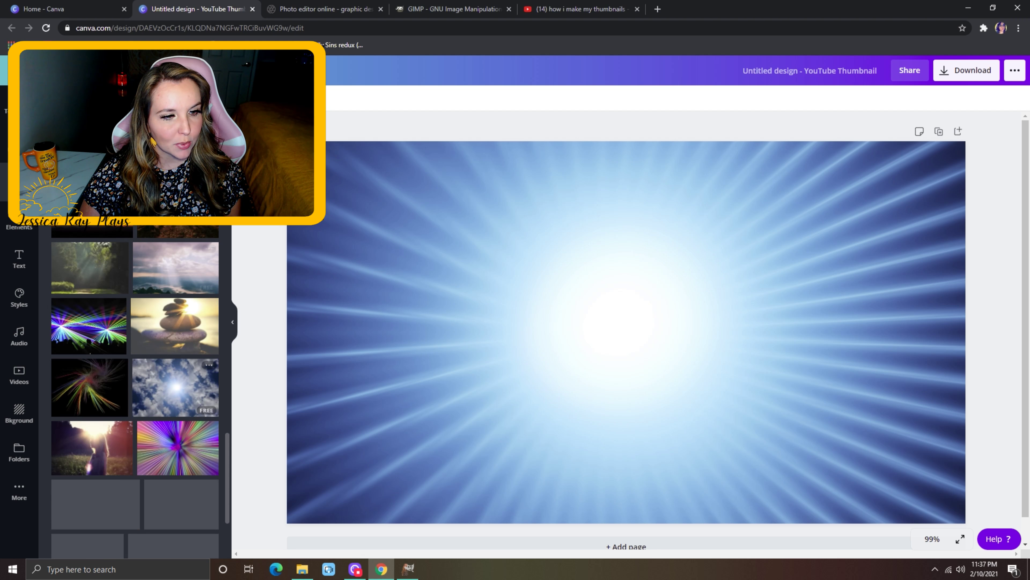
Step: Try the free multicoloured light-ray photo as the thumbnail's background
drag(192, 443, 440, 160)
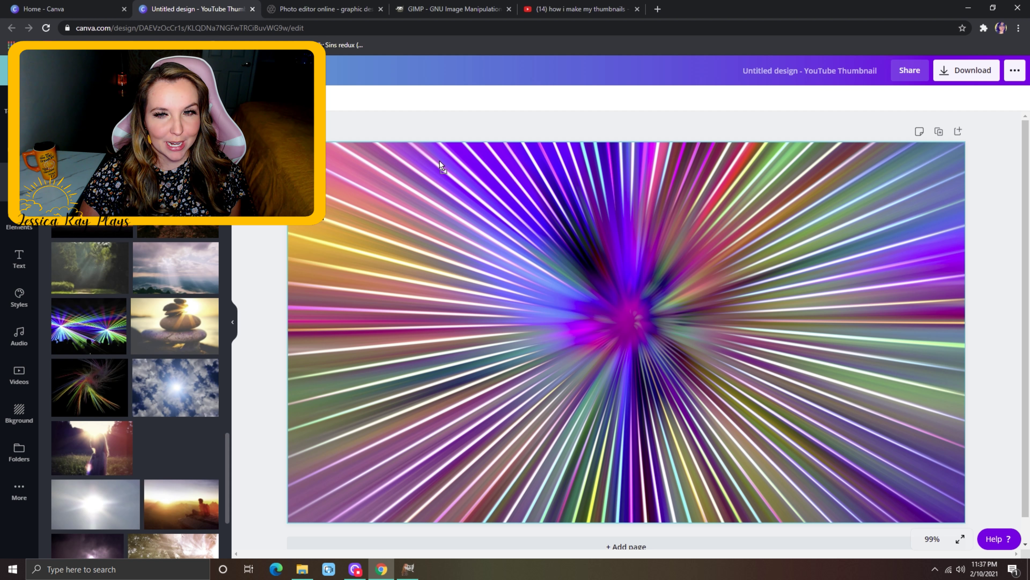
drag(440, 160, 156, 417)
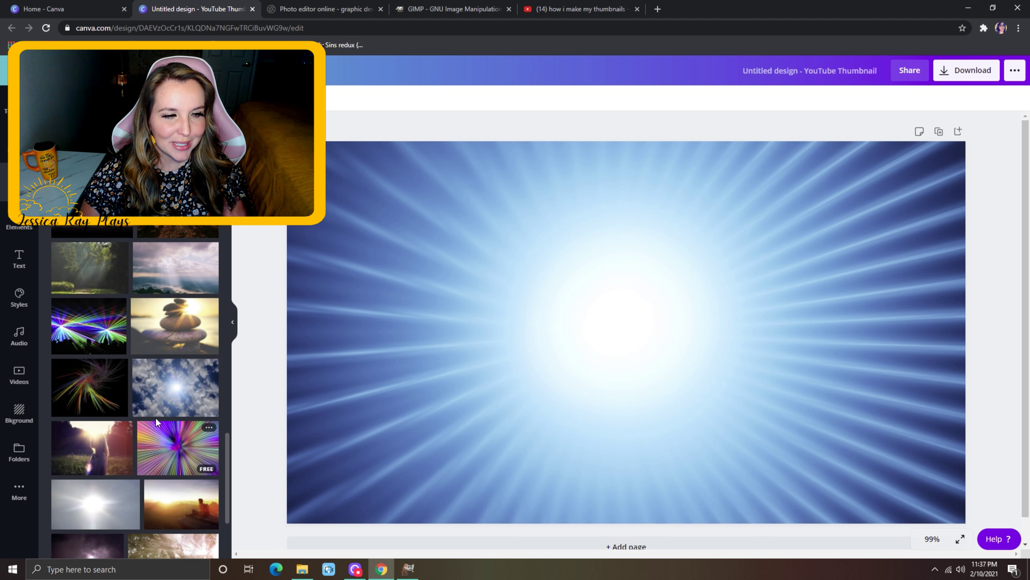
scroll(160, 422, down, 1)
Step: Search the photo library for spiral
click(134, 209)
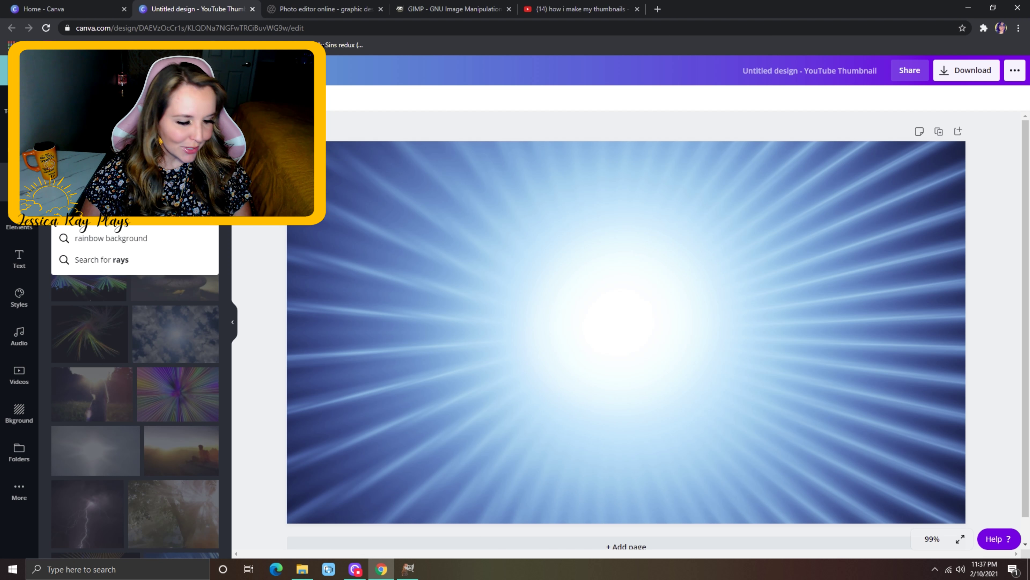
text(spiral)
key(Return)
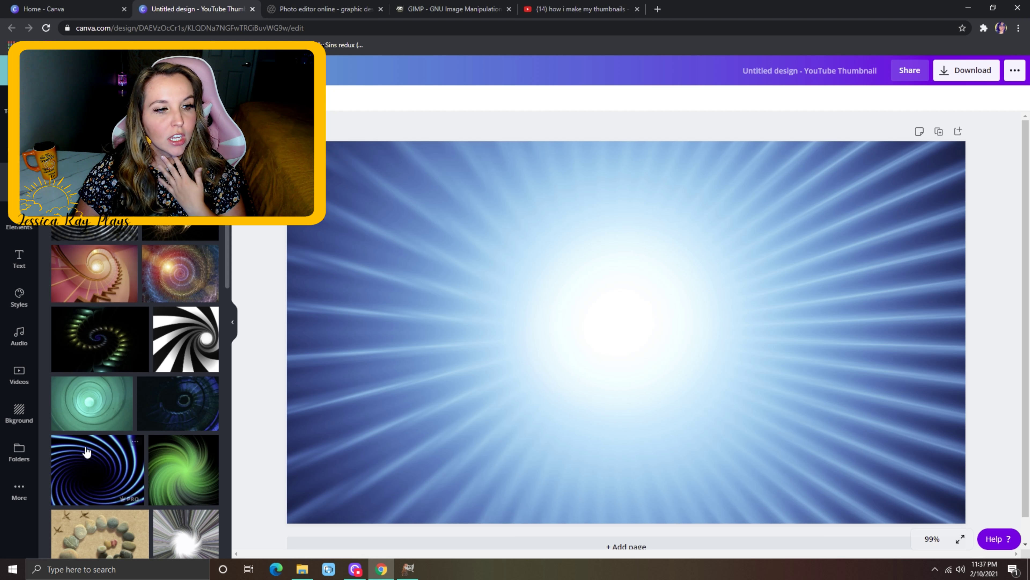
Step: Look through the background collection, including the flower and nature categories and all results
click(31, 417)
scroll(134, 386, down, 5)
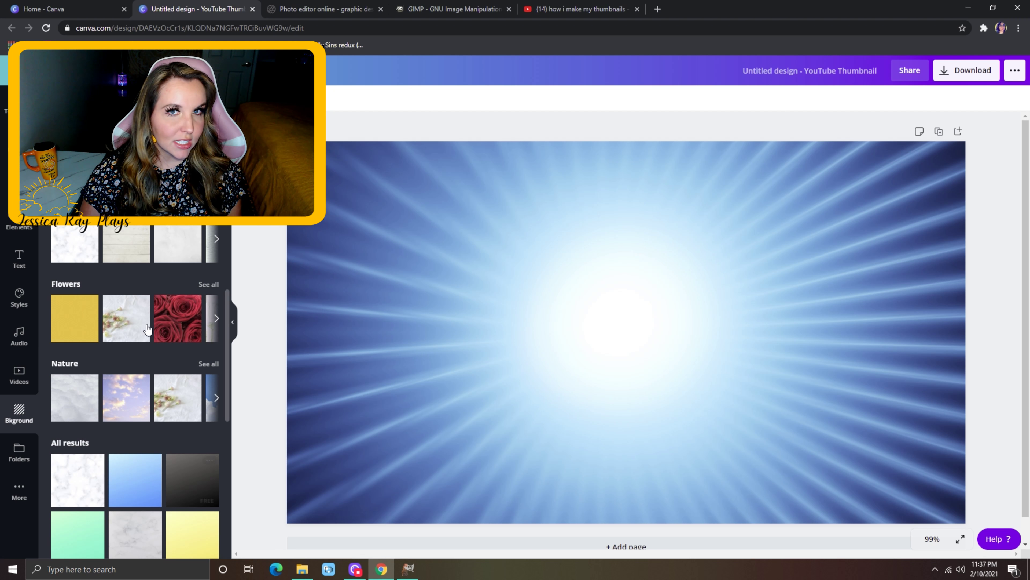
scroll(175, 467, down, 10)
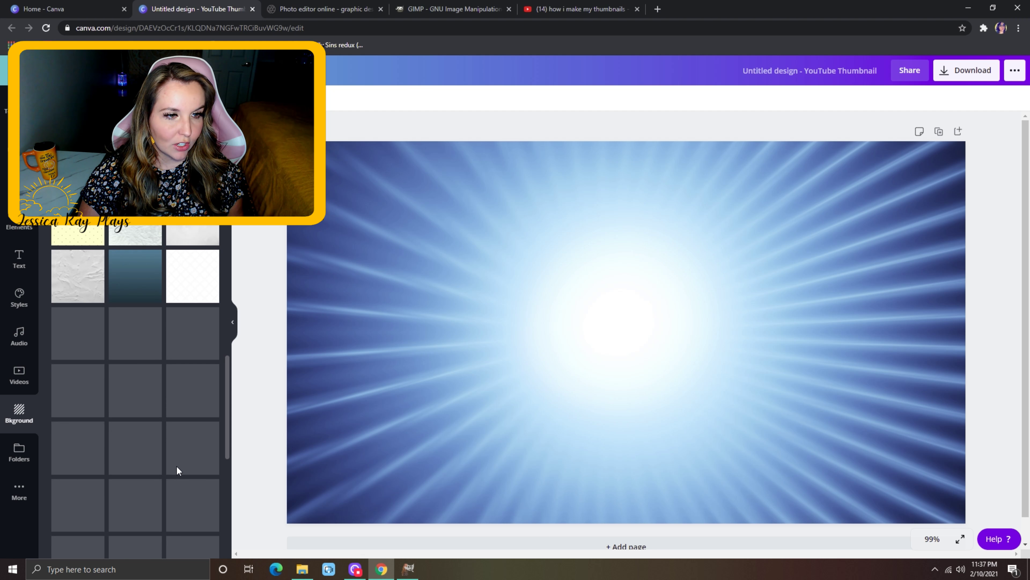
scroll(177, 471, up, 10)
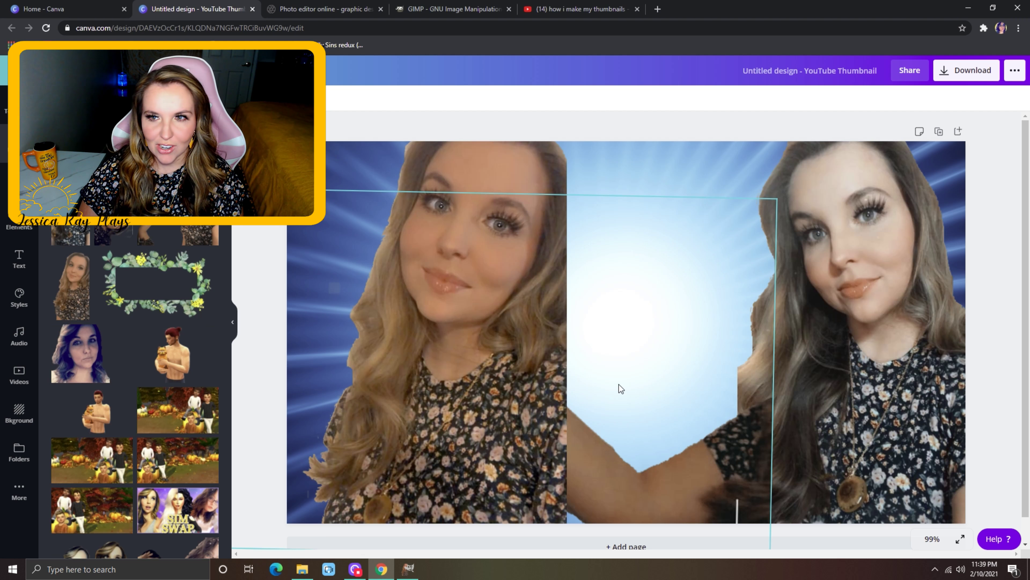
Step: Uncover the outstretched hand and delete the extra portrait cutout from the left half of the thumbnail
drag(476, 329, 474, 325)
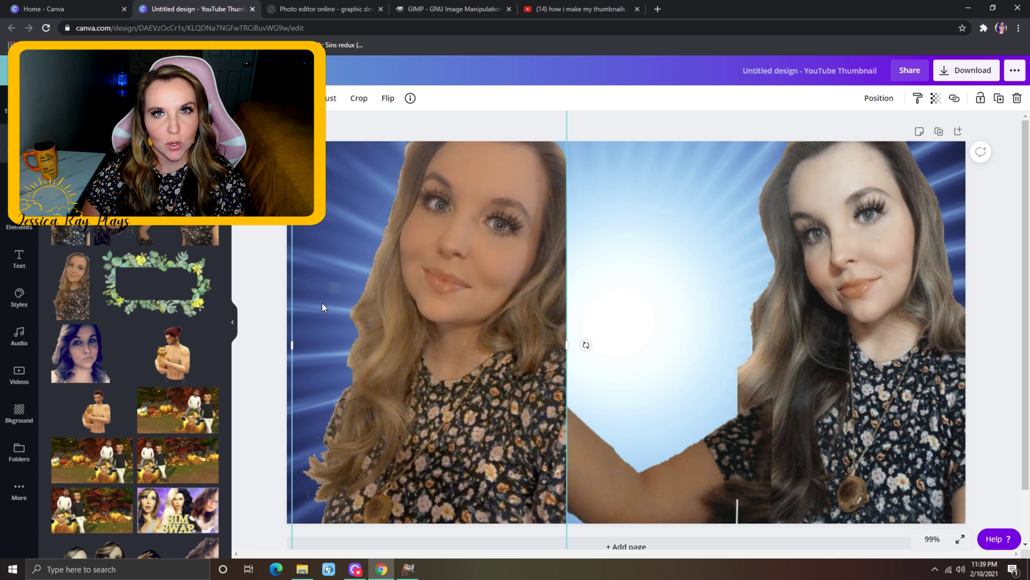
drag(441, 318, 235, 310)
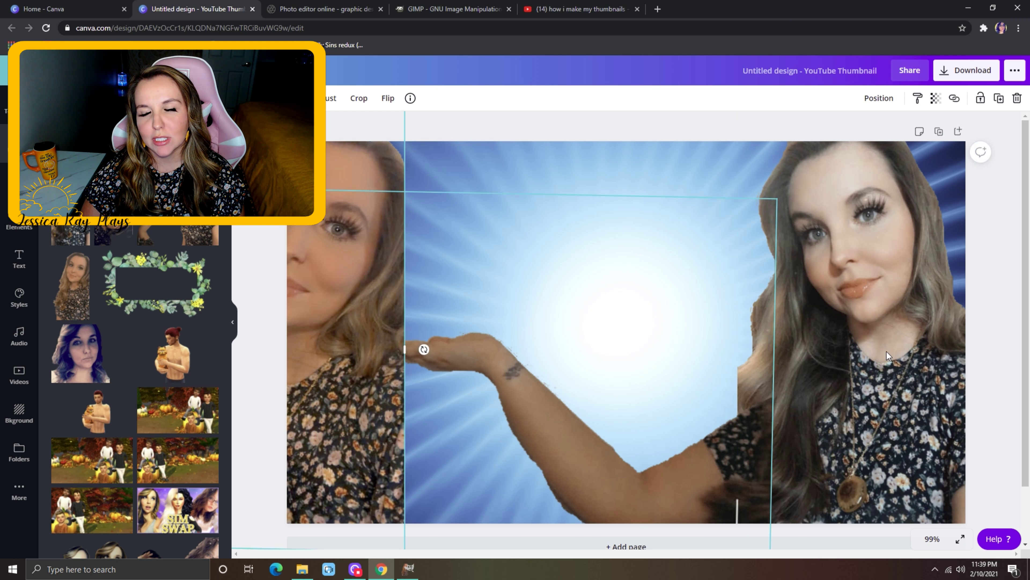
drag(337, 250, 516, 269)
key(Delete)
Step: Move the outstretched arm cutout right over the portrait's shoulder and crop away its empty left and top areas
drag(721, 479, 758, 462)
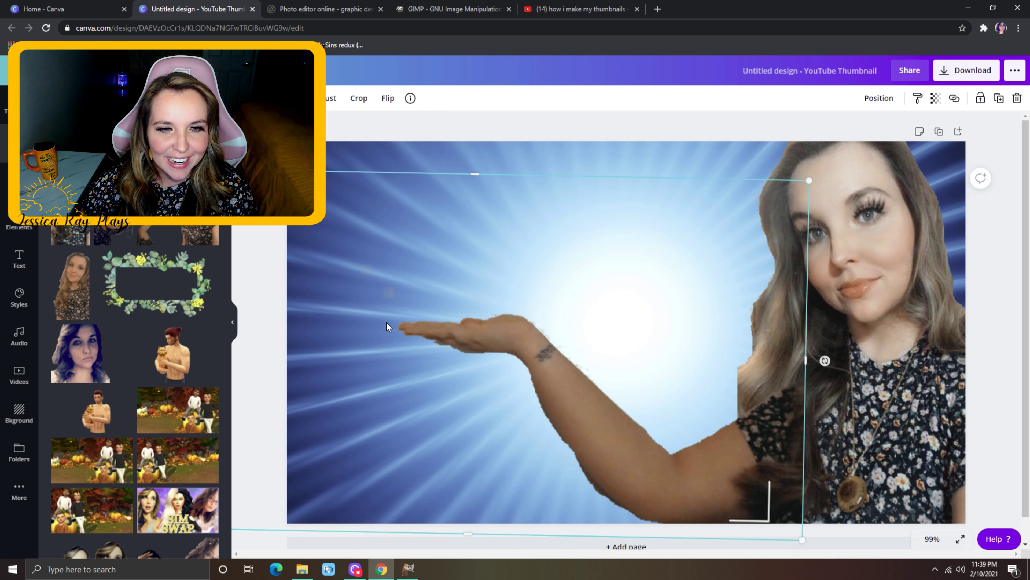
drag(591, 328, 727, 312)
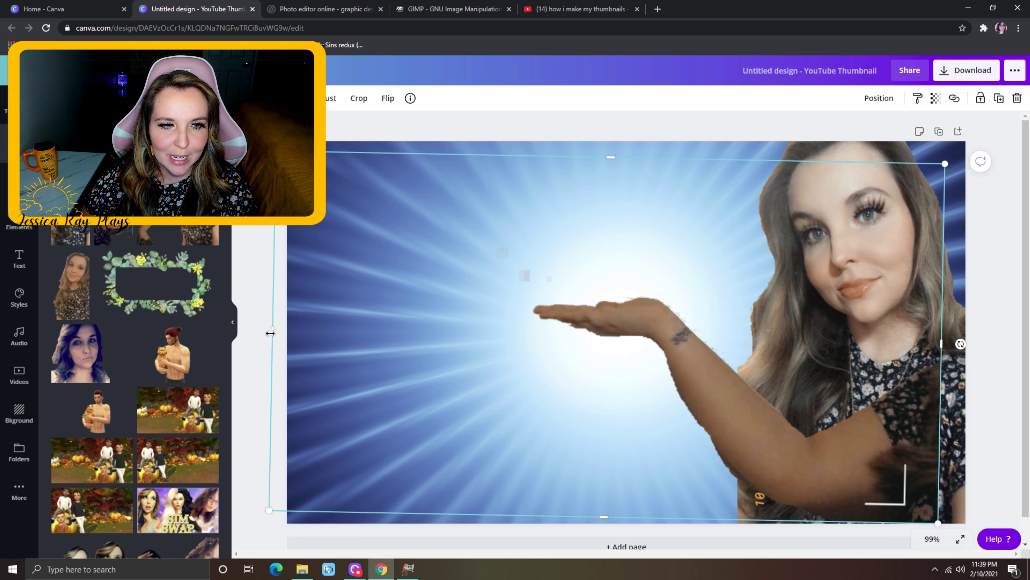
drag(286, 335, 572, 382)
drag(505, 378, 503, 377)
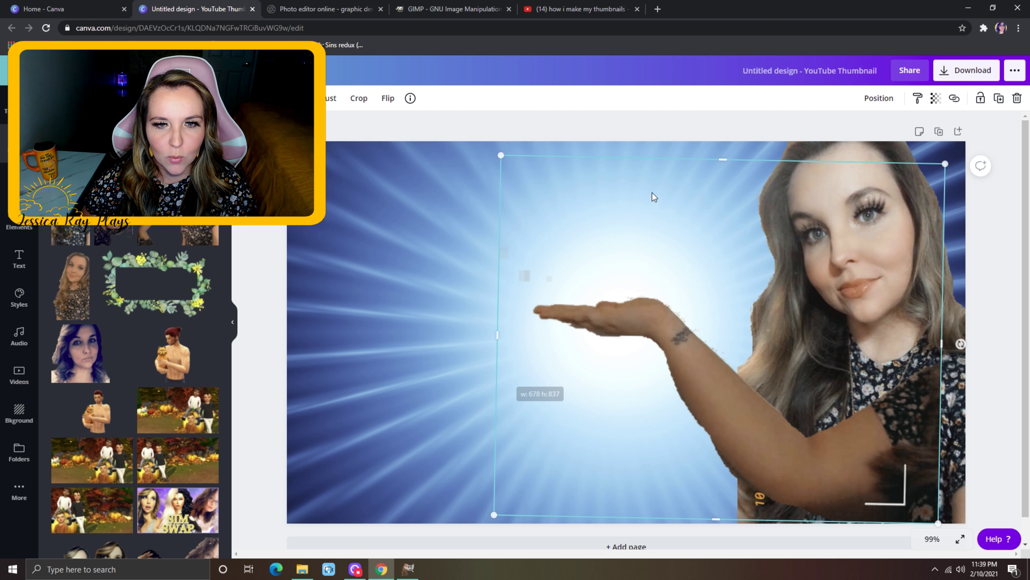
drag(729, 161, 704, 294)
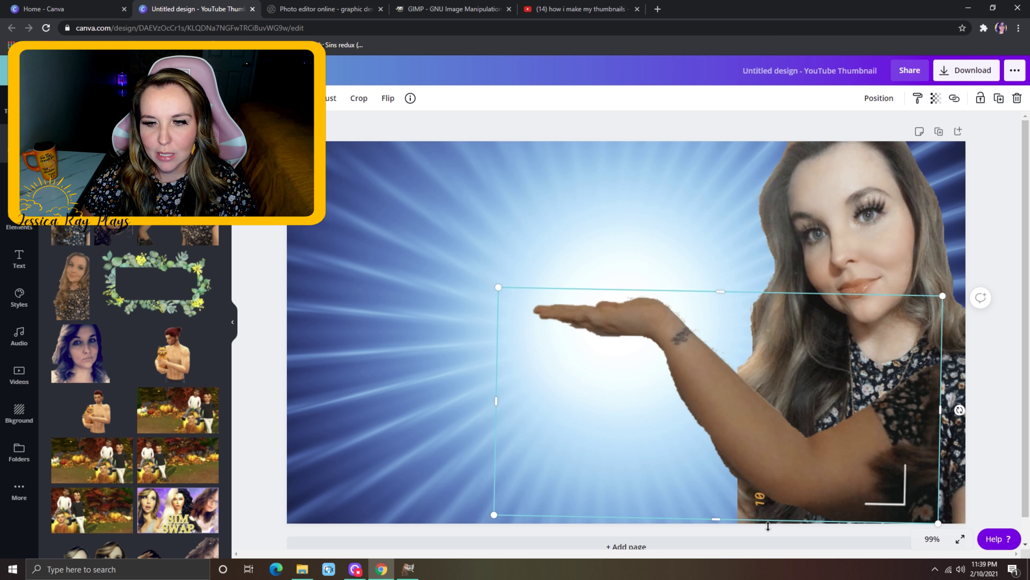
Step: Move the outstretched arm cutout left until its sleeve meets the portrait's shoulder, and send it behind the portrait
drag(775, 450, 609, 469)
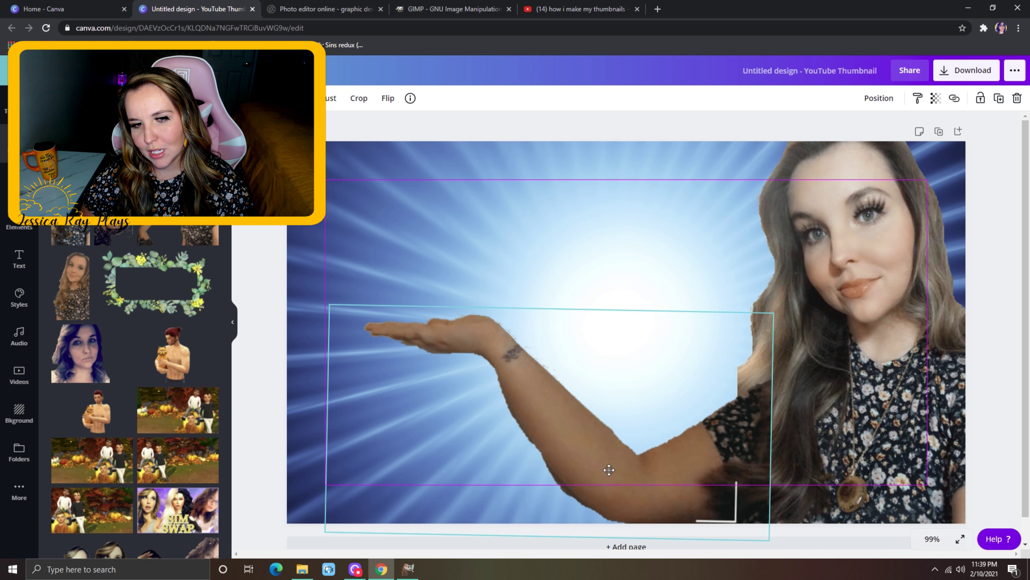
drag(603, 464, 603, 464)
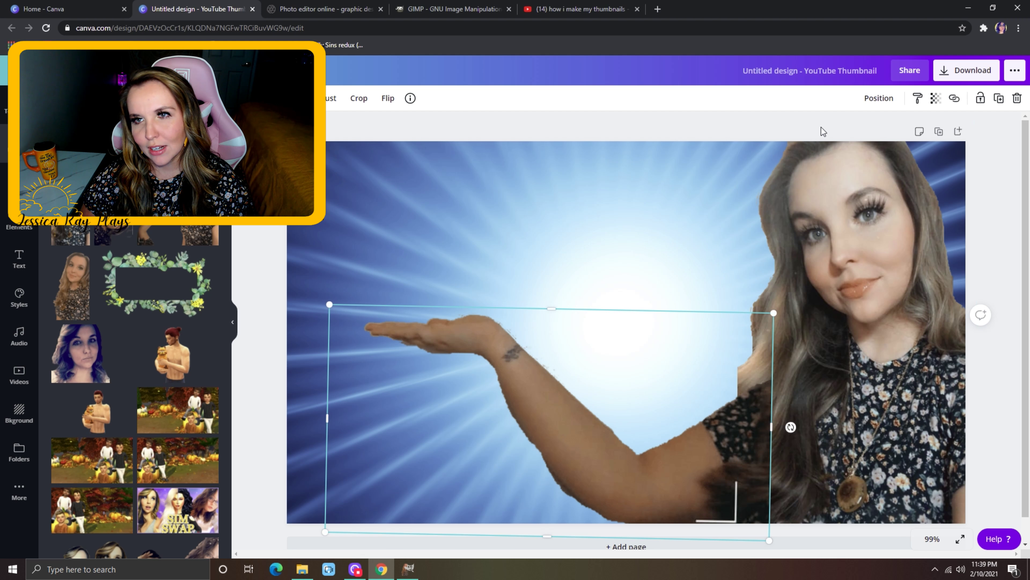
click(879, 98)
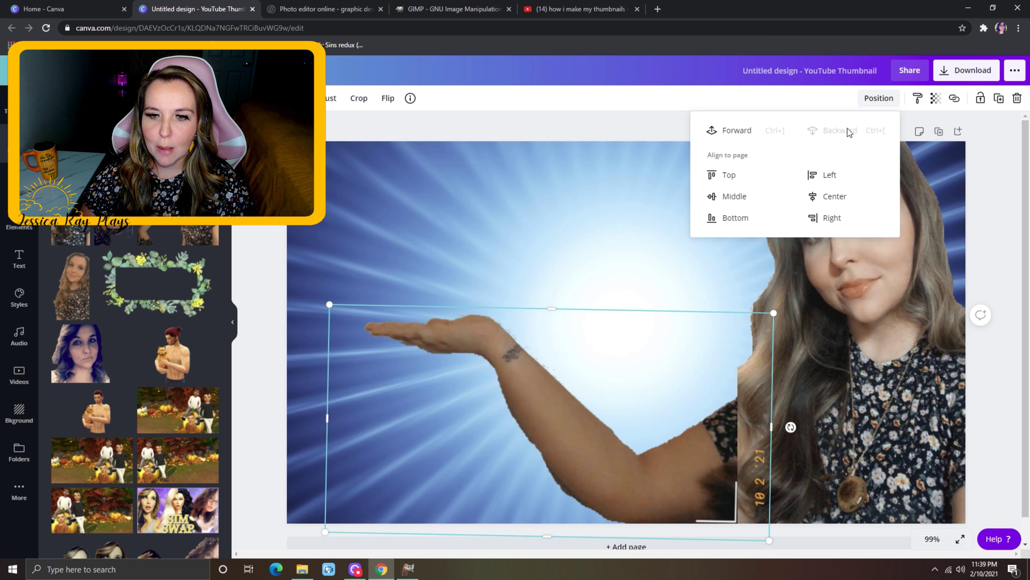
click(819, 448)
drag(628, 396, 640, 446)
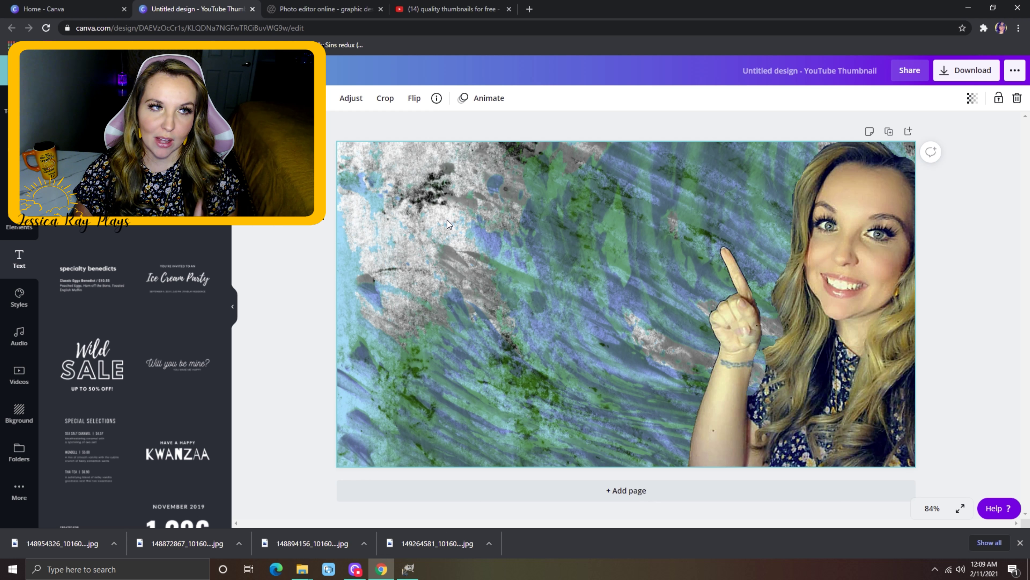
Step: View the image adjustment settings of the pointing portrait cutout and close them again
click(839, 267)
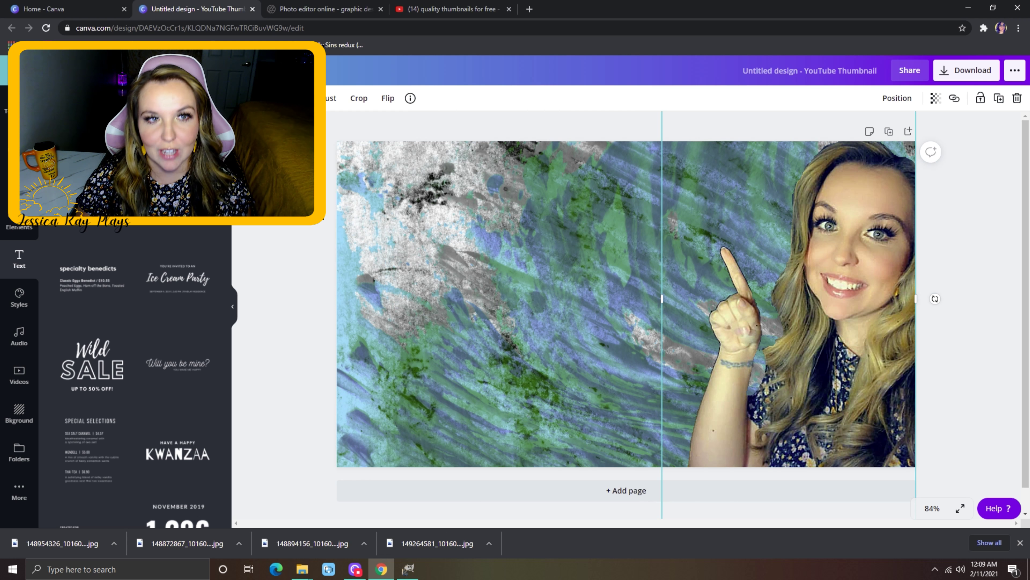
click(330, 102)
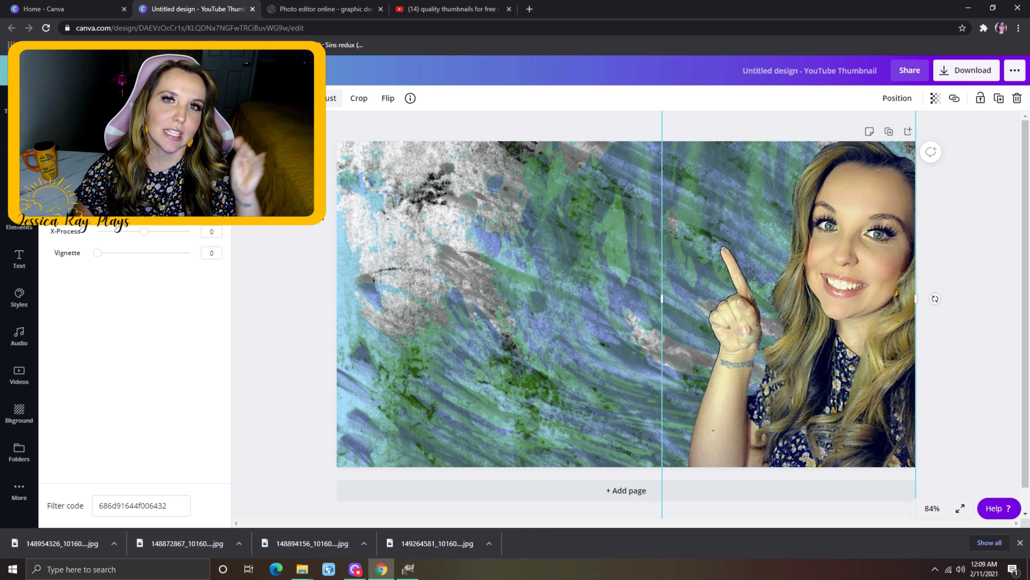
click(330, 98)
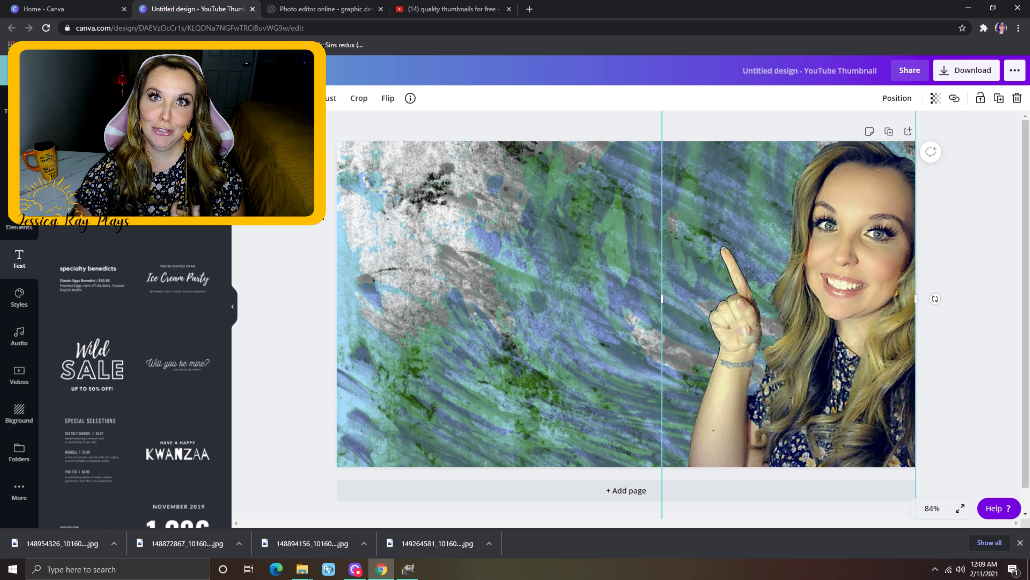
Step: Look back up through the ready-made text combinations toward the start of the list
scroll(129, 401, up, 10)
scroll(130, 404, up, 10)
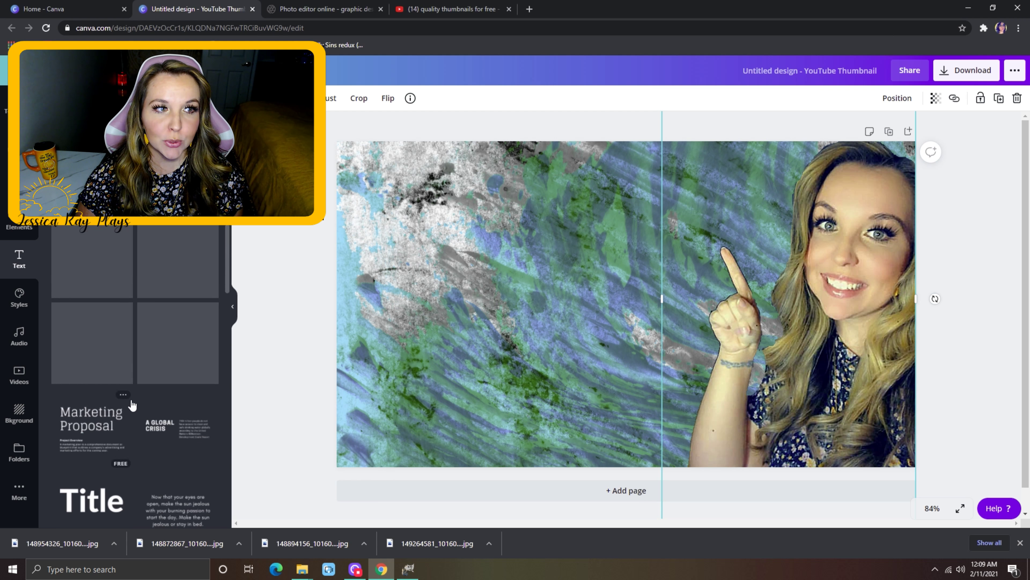
scroll(127, 399, up, 5)
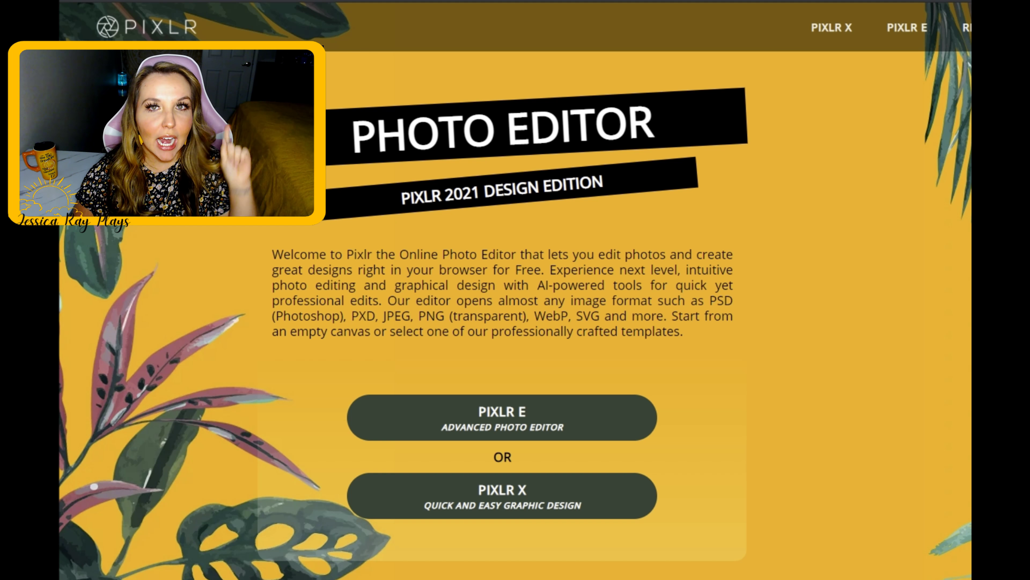
Step: Switch to Pixlr E, open the exported thumbnail PNG from the Downloads folder, and choose the Blur / Sharpen / Smudge tool
click(621, 424)
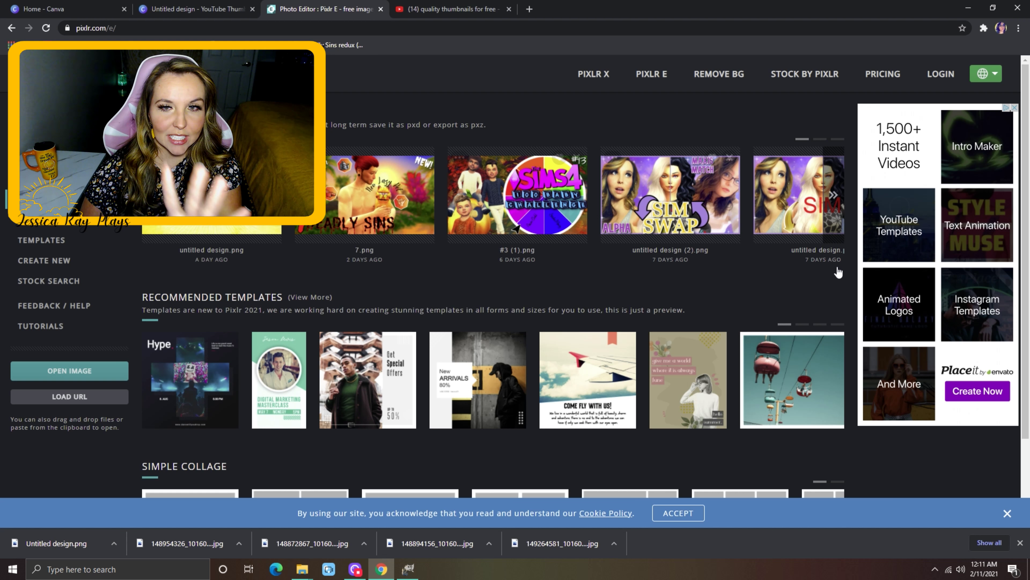
click(94, 376)
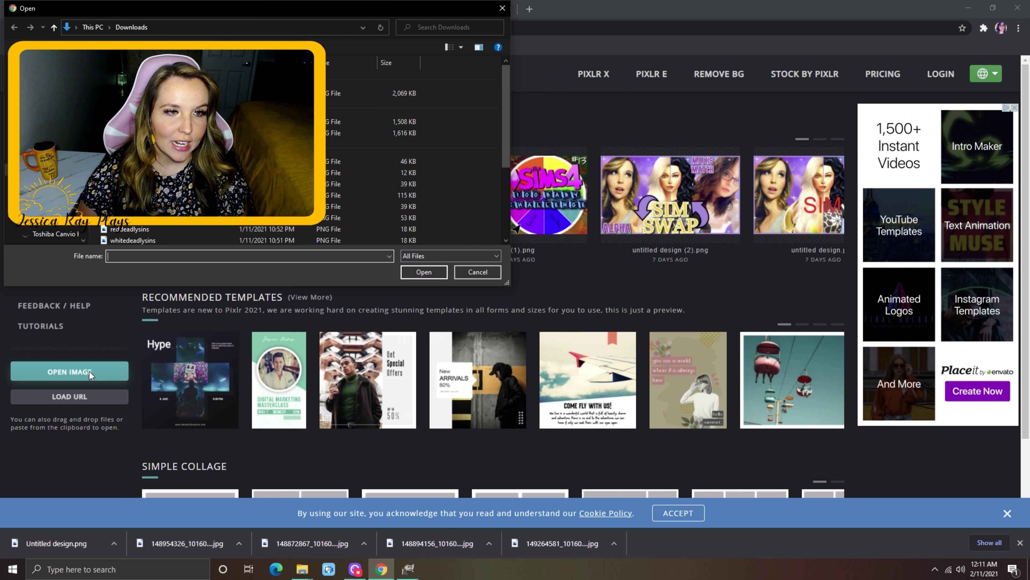
click(163, 93)
click(421, 271)
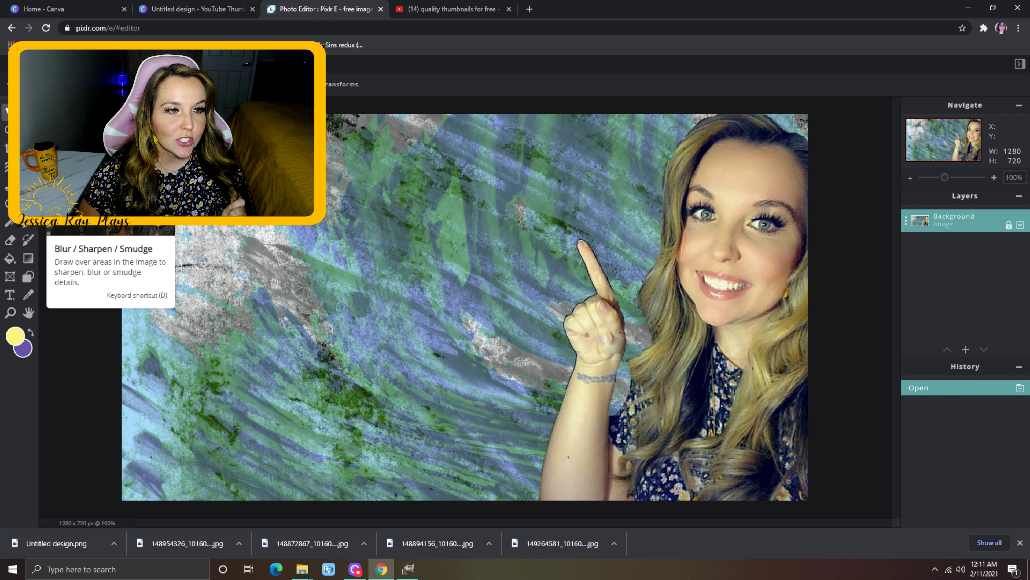
click(28, 185)
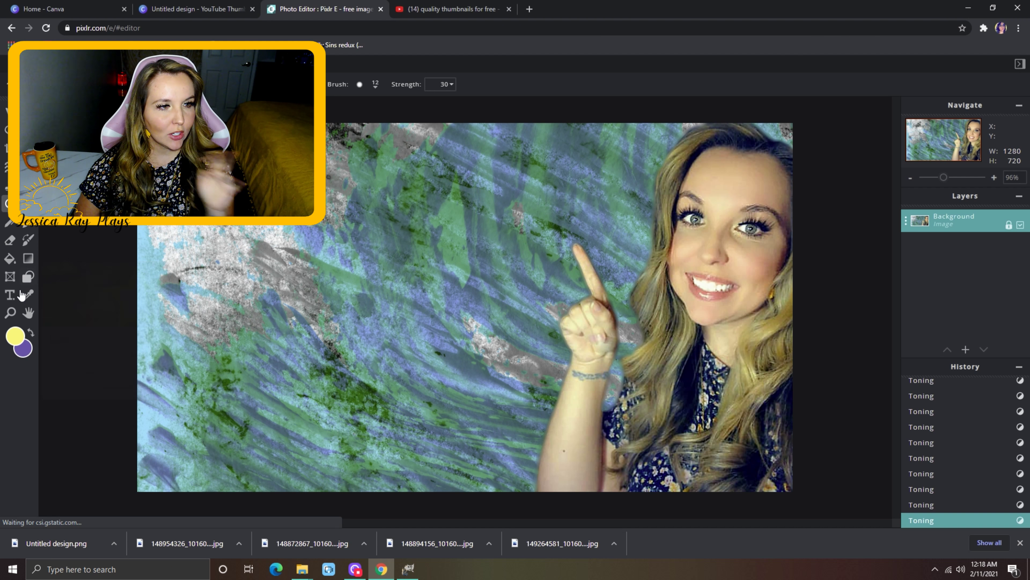
Step: Add the yellow Arial text "HOW TO MAKE", set its size to 120, and place it along the image's upper edge
click(15, 297)
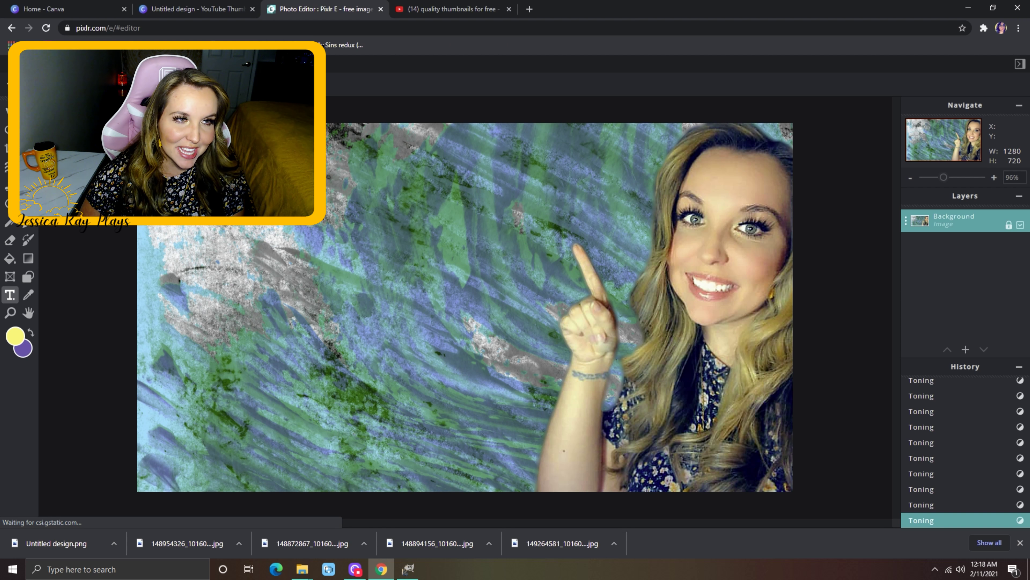
click(415, 329)
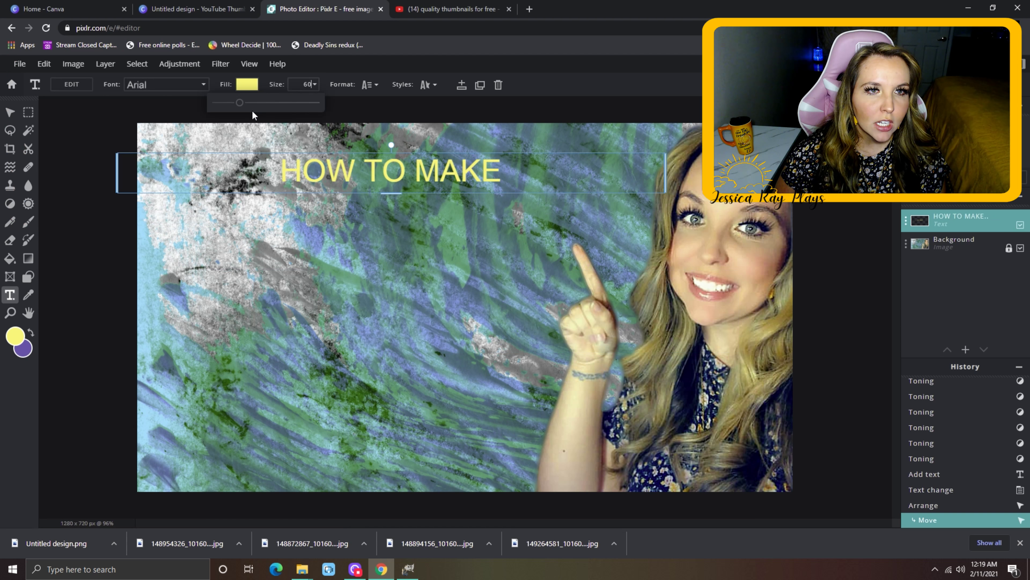
mouse_move(241, 103)
mouse_down()
mouse_move(288, 105)
mouse_move(257, 103)
mouse_up()
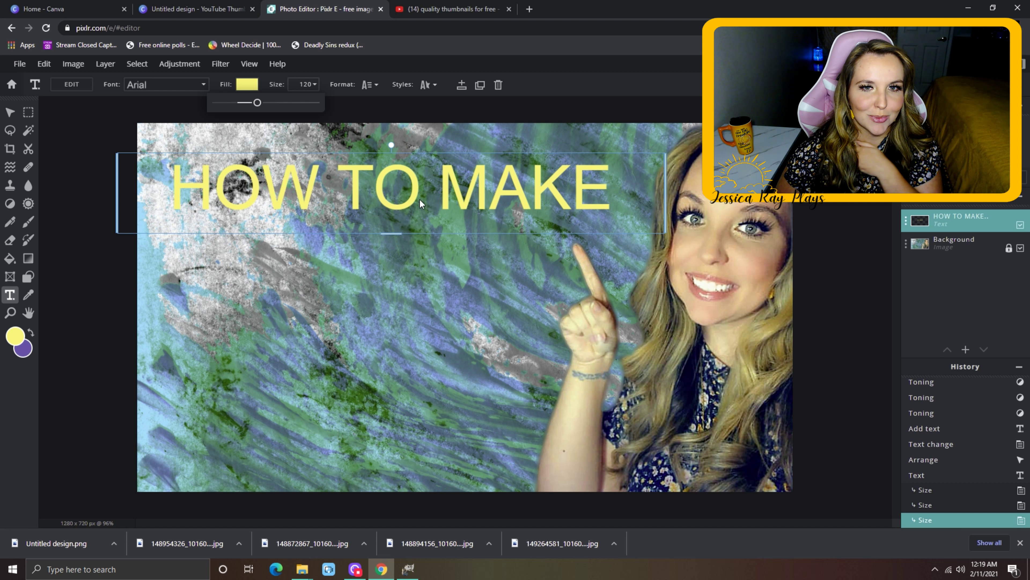
drag(438, 187, 451, 165)
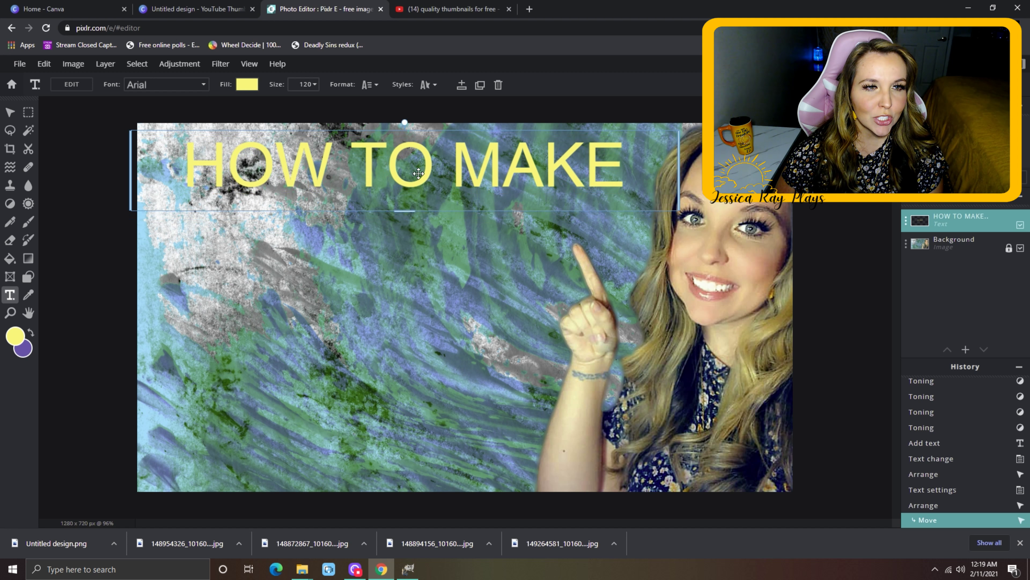
Step: Turn on a black outline for the "HOW TO MAKE" text and set the outline size to 61
click(247, 84)
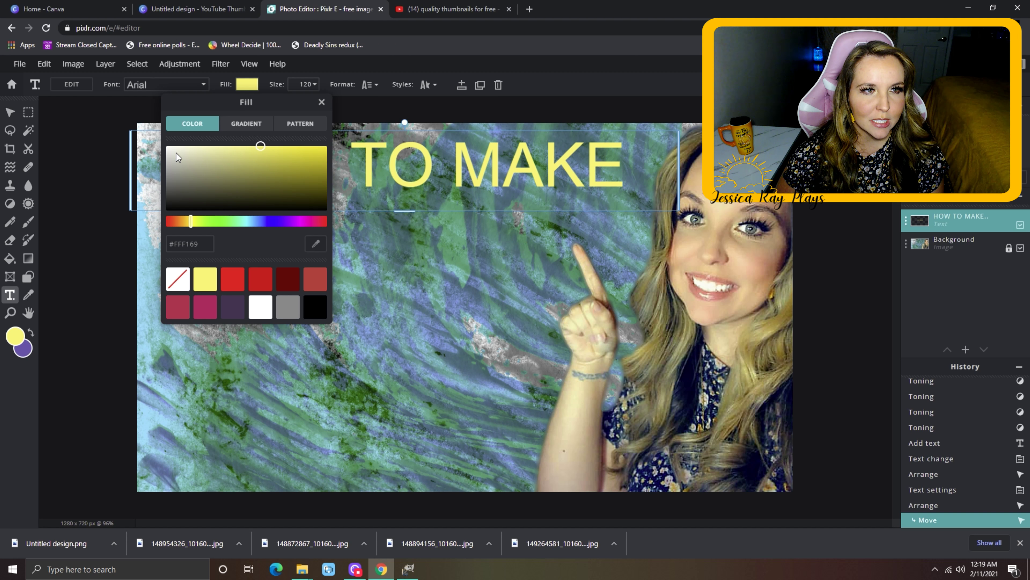
click(428, 86)
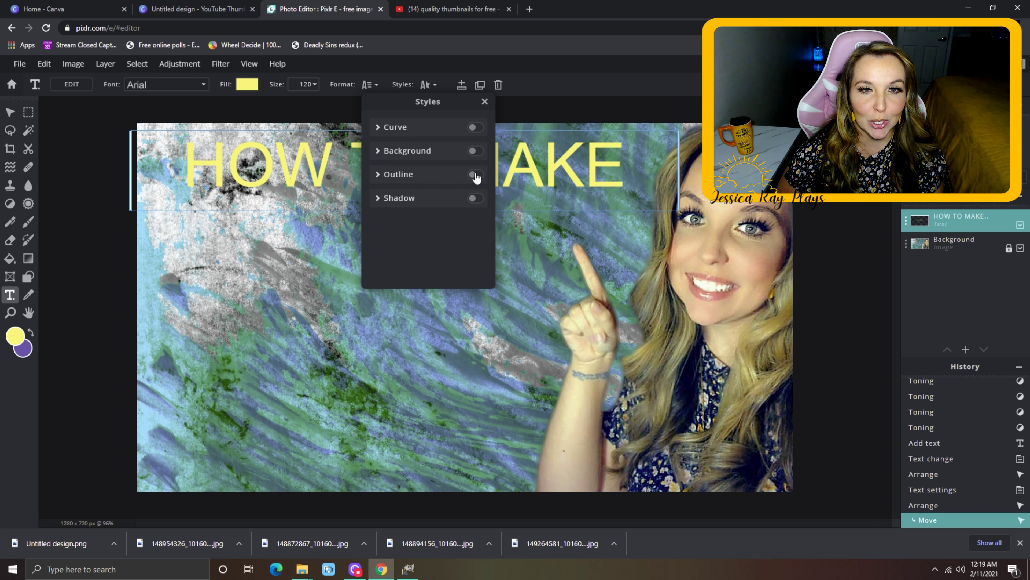
click(475, 174)
click(475, 202)
drag(392, 315, 382, 366)
click(610, 376)
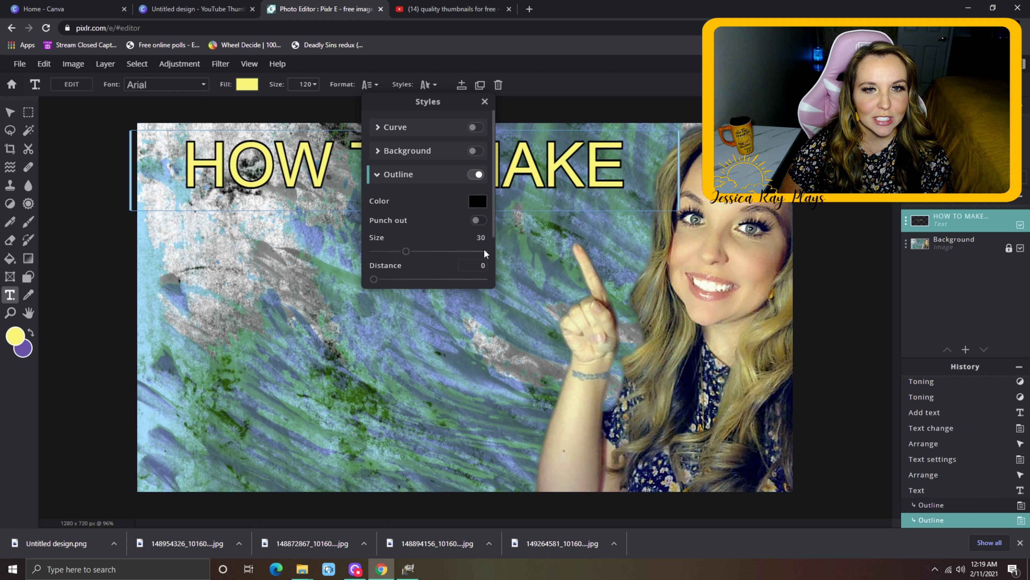
drag(407, 251, 445, 255)
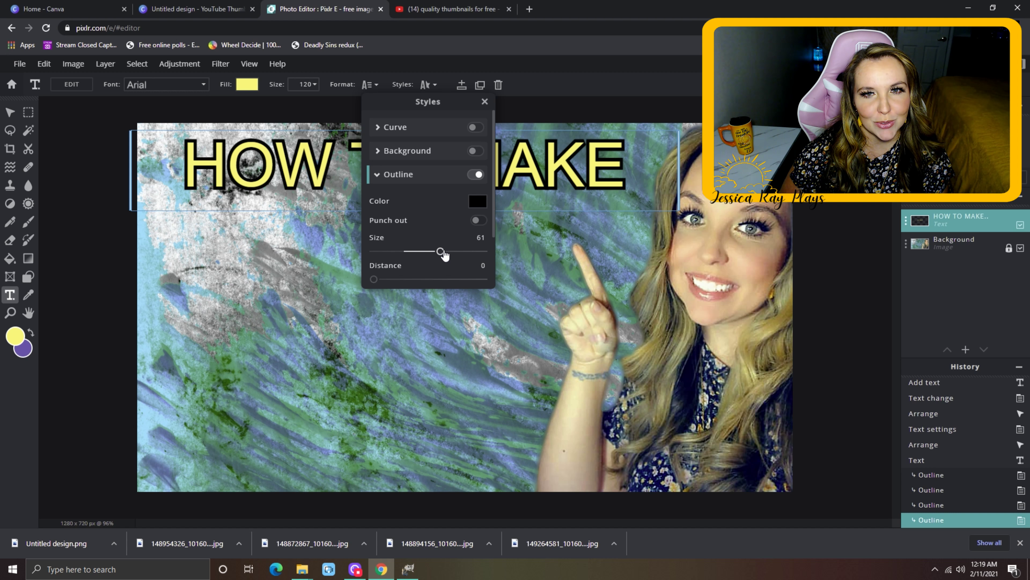
Step: Give the text a black shadow with blur 60, distance 29, direction 167.7 and opacity 86
scroll(430, 227, down, 3)
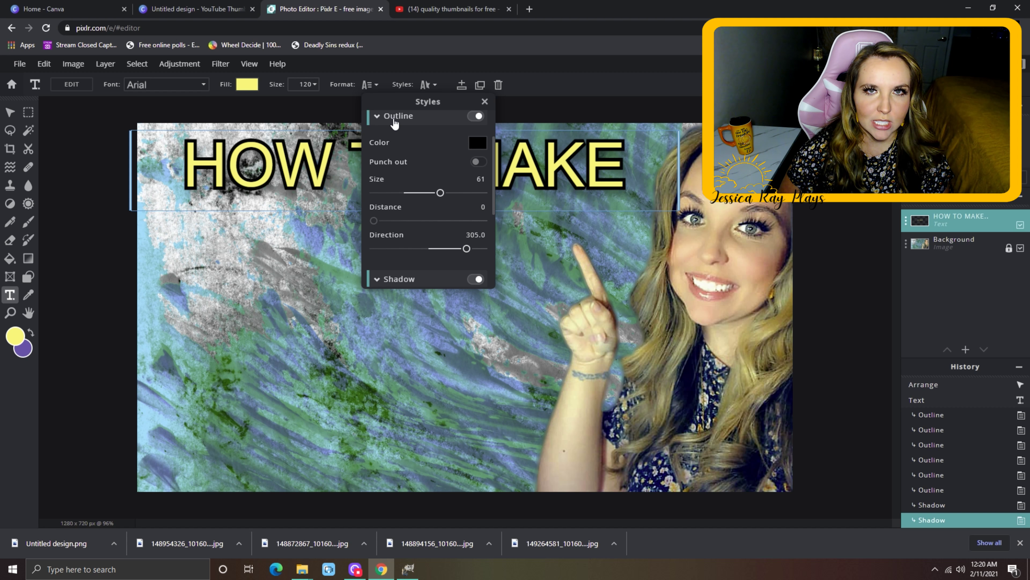
scroll(393, 122, down, 3)
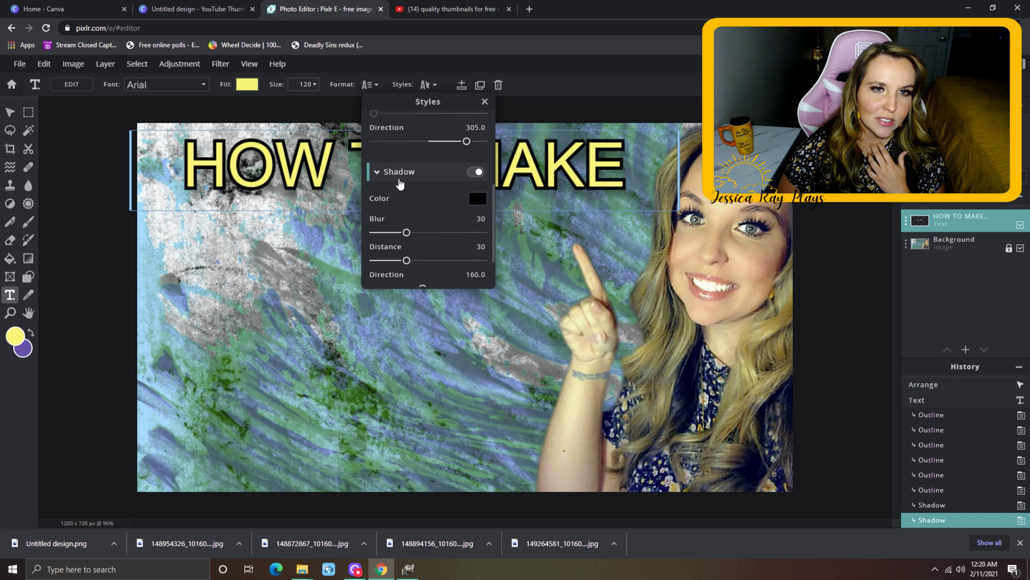
scroll(400, 175, down, 1)
drag(413, 264, 469, 266)
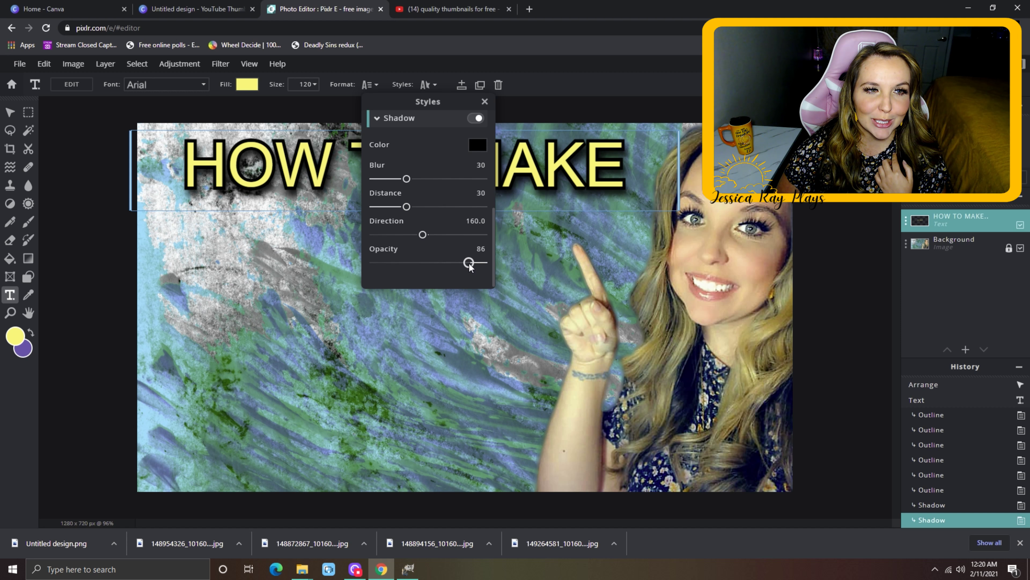
drag(411, 178, 439, 182)
drag(422, 235, 405, 207)
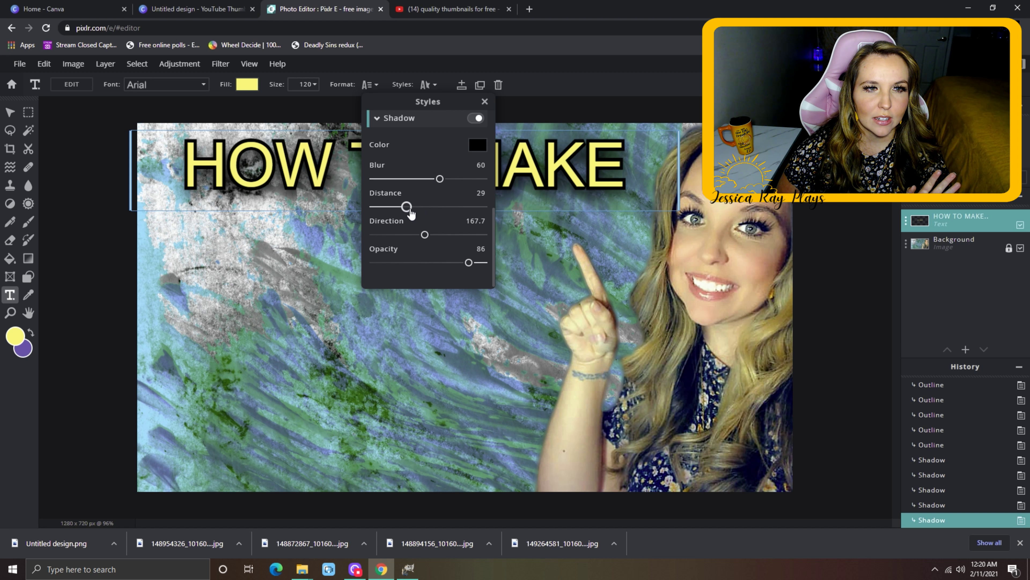
click(421, 354)
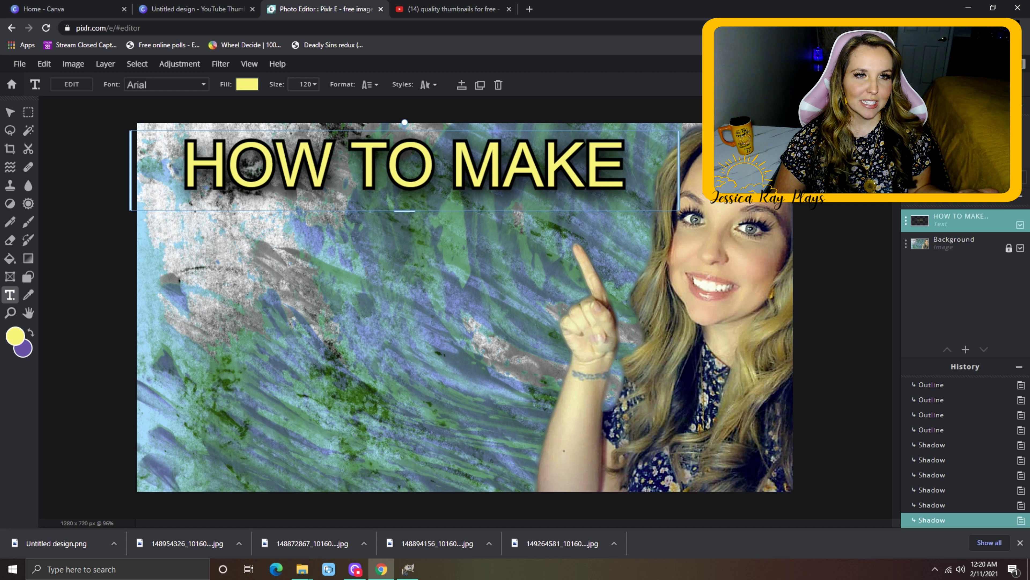
Step: Set the size of the "HOW TO MAKE" text to 130 and reselect that heading
click(306, 87)
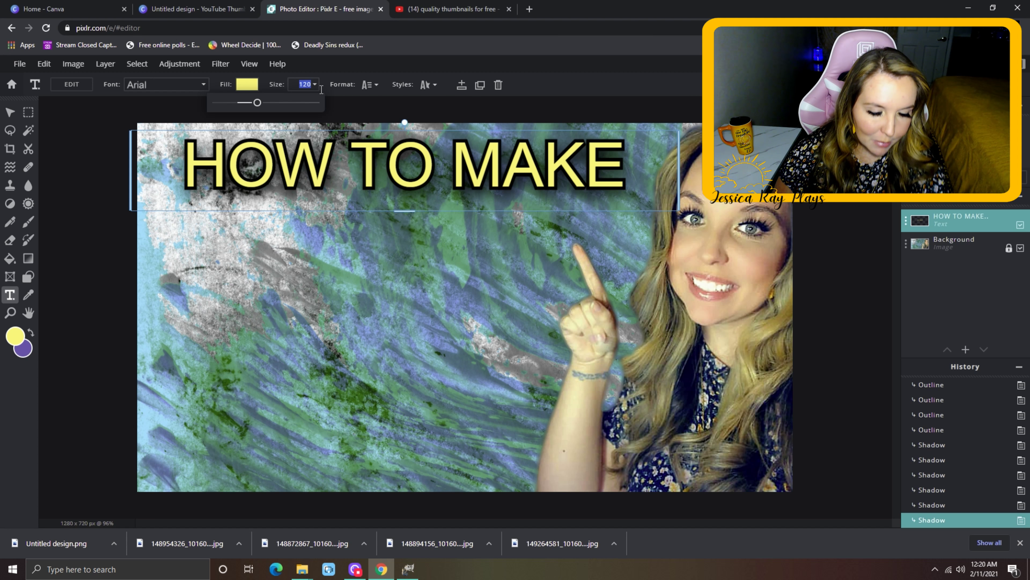
text(130)
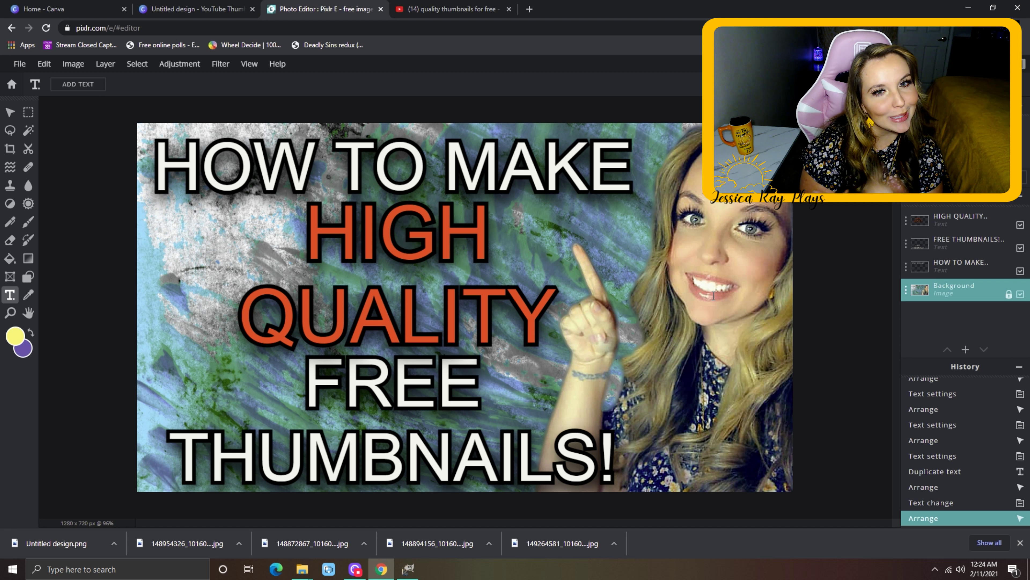
click(320, 166)
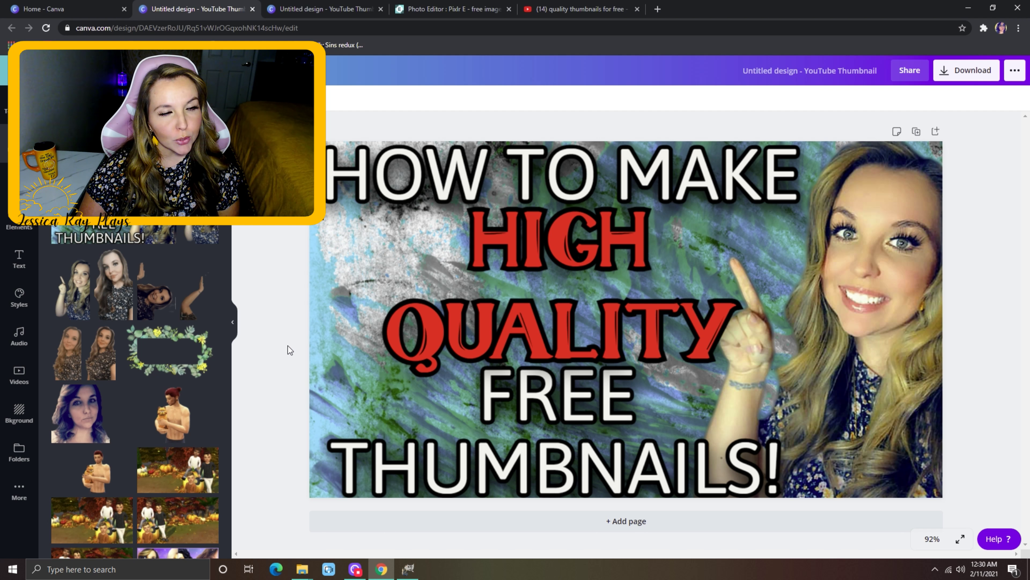
Step: In the Canva design with the finished text, add a hollow square border and stretch it to all four page edges
click(19, 221)
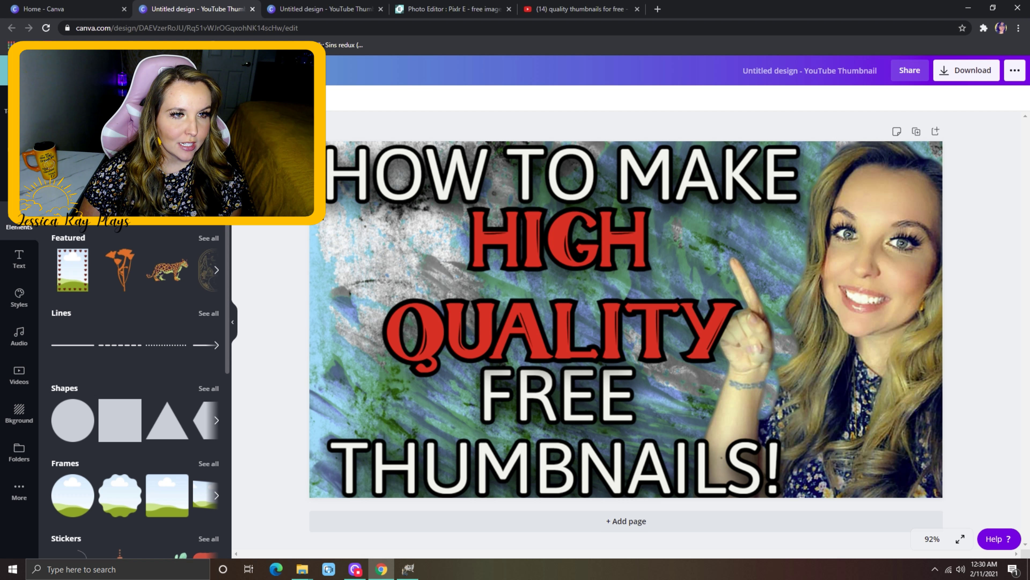
click(166, 495)
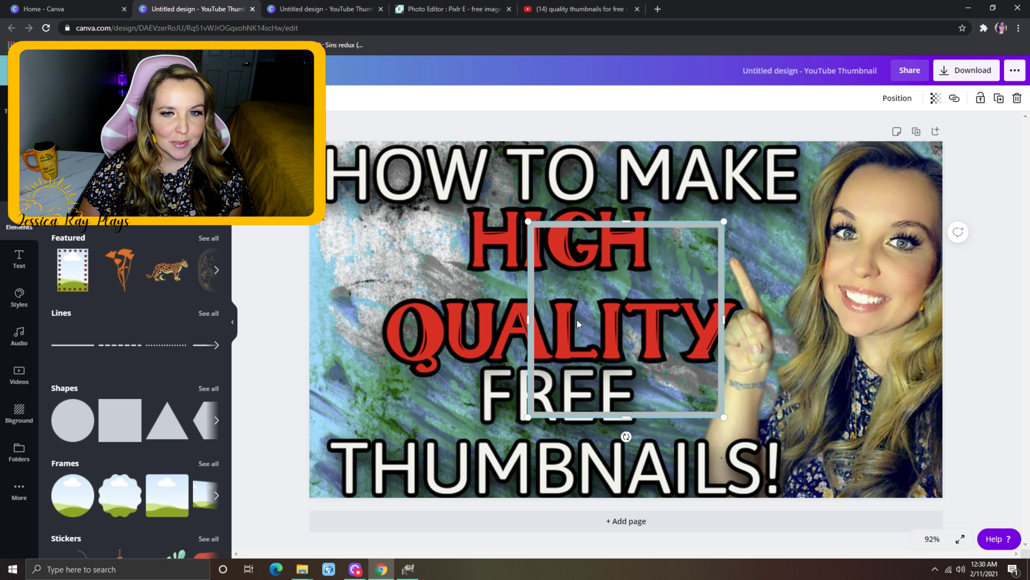
drag(524, 321, 311, 329)
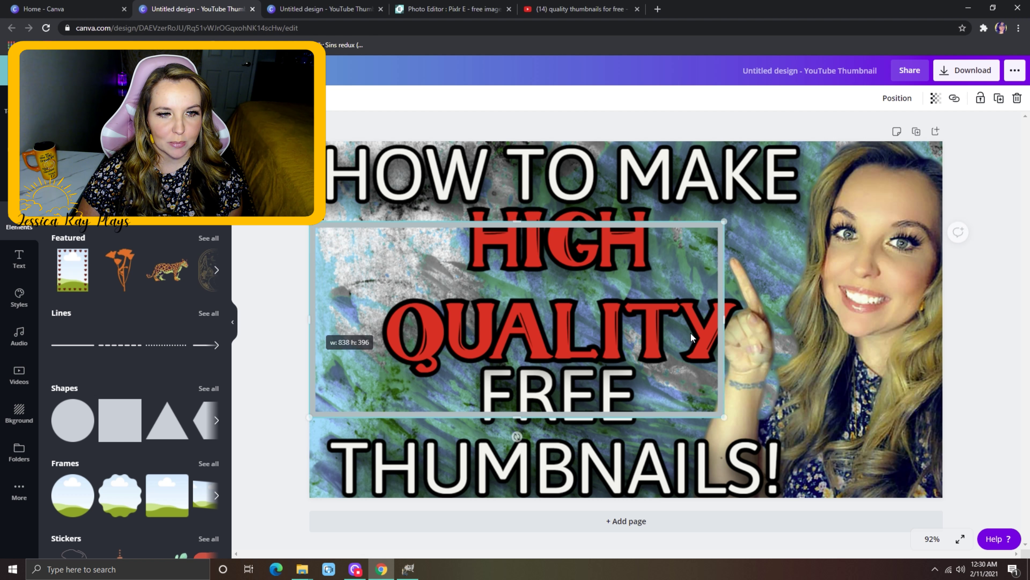
drag(726, 329, 946, 334)
drag(632, 230, 636, 149)
drag(634, 423, 635, 502)
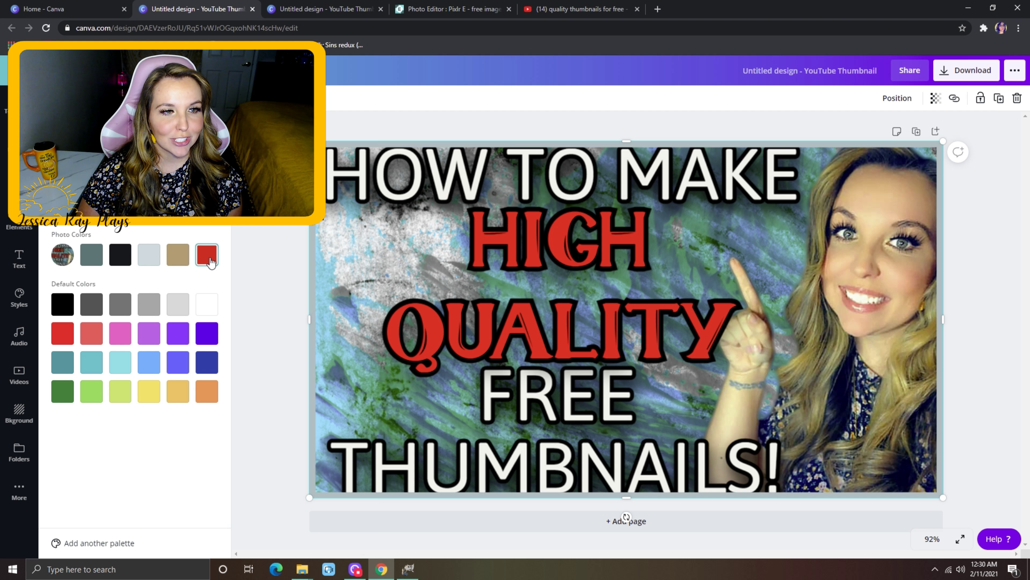
Step: Colour the border with the red photo colour and switch to the thumbnail design without text
click(207, 256)
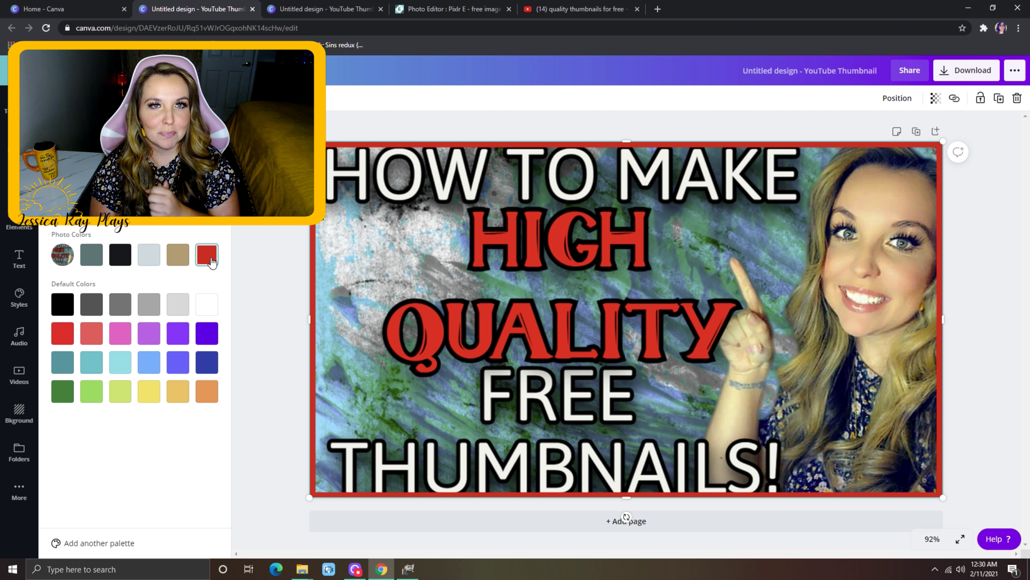
click(324, 9)
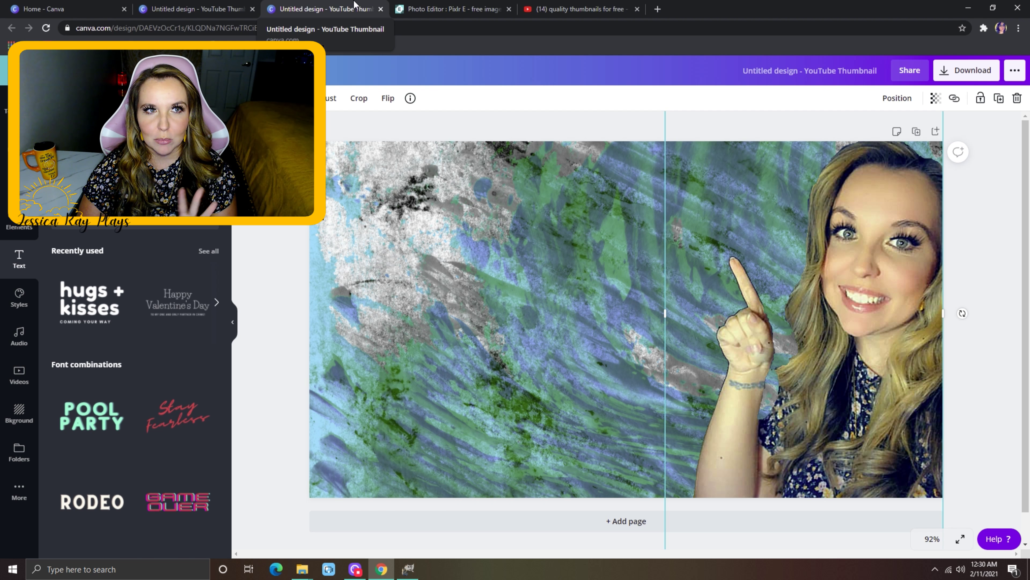
Step: In the design with the finished text, delete the red page border and search the elements for "star"
click(175, 5)
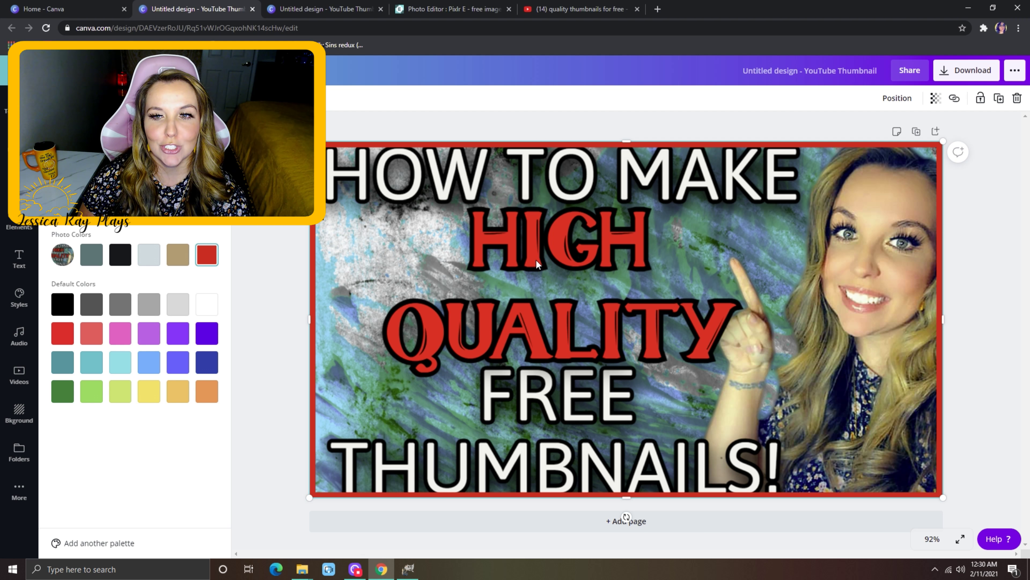
key(Escape)
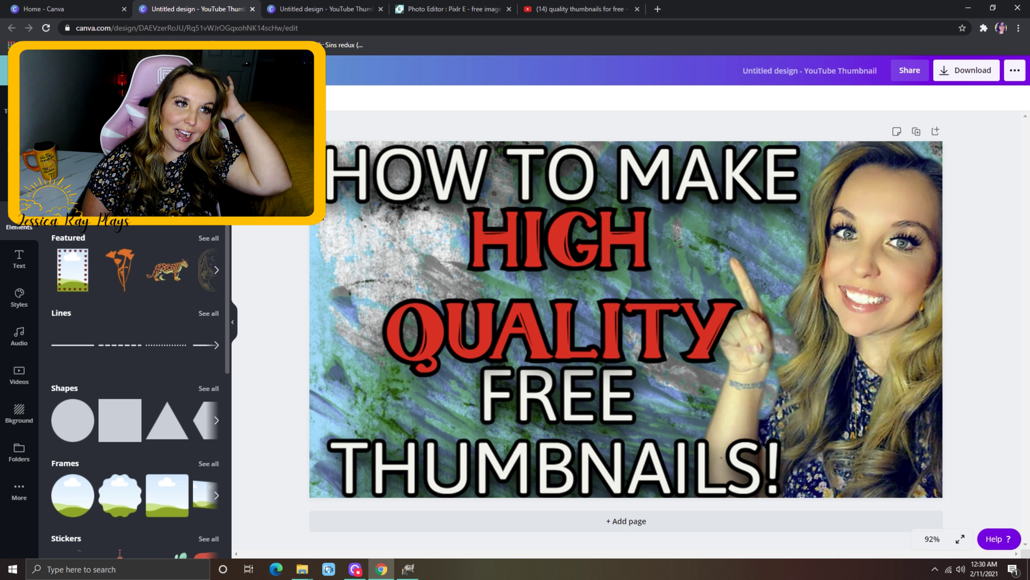
click(134, 211)
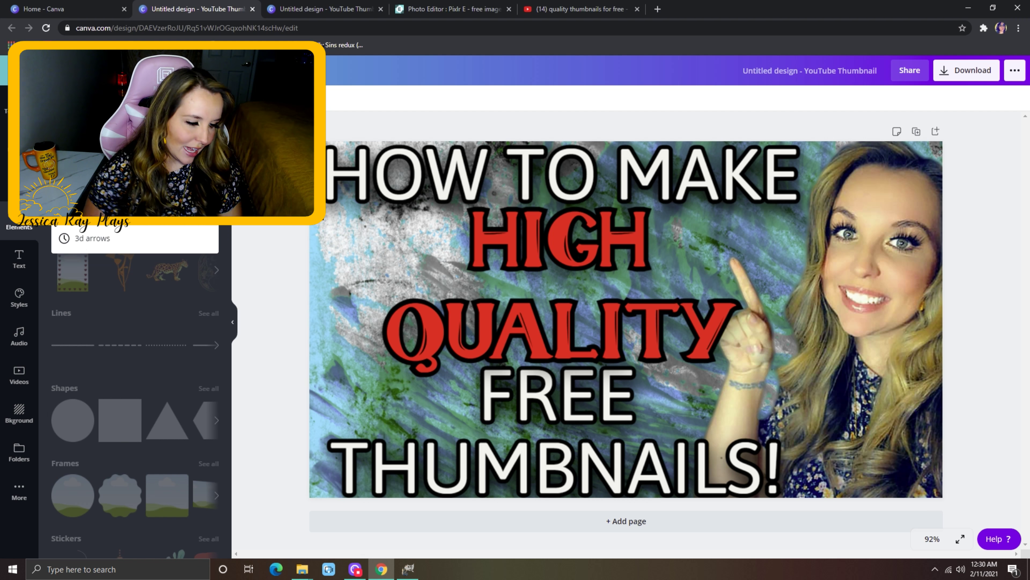
text(sta)
key(Return)
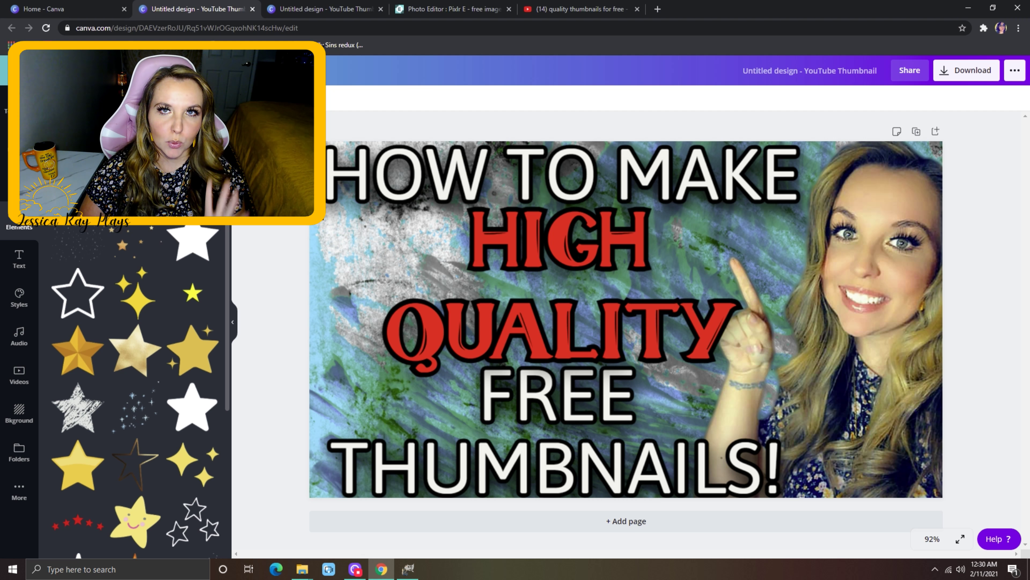
Step: Try a gold eight-pointed star from the search results on the page and delete it again
scroll(162, 434, down, 2)
scroll(162, 433, down, 5)
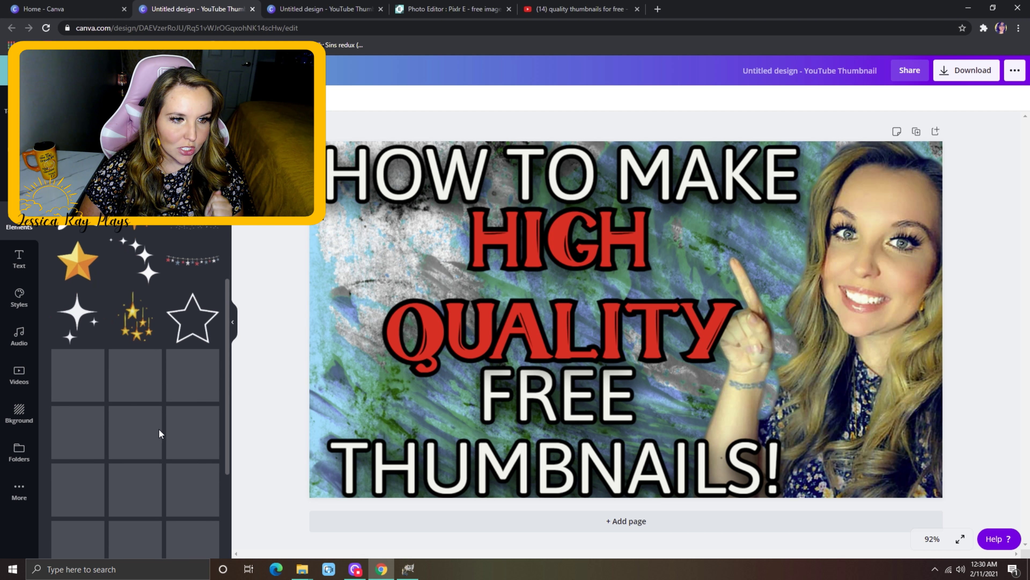
scroll(85, 332, down, 5)
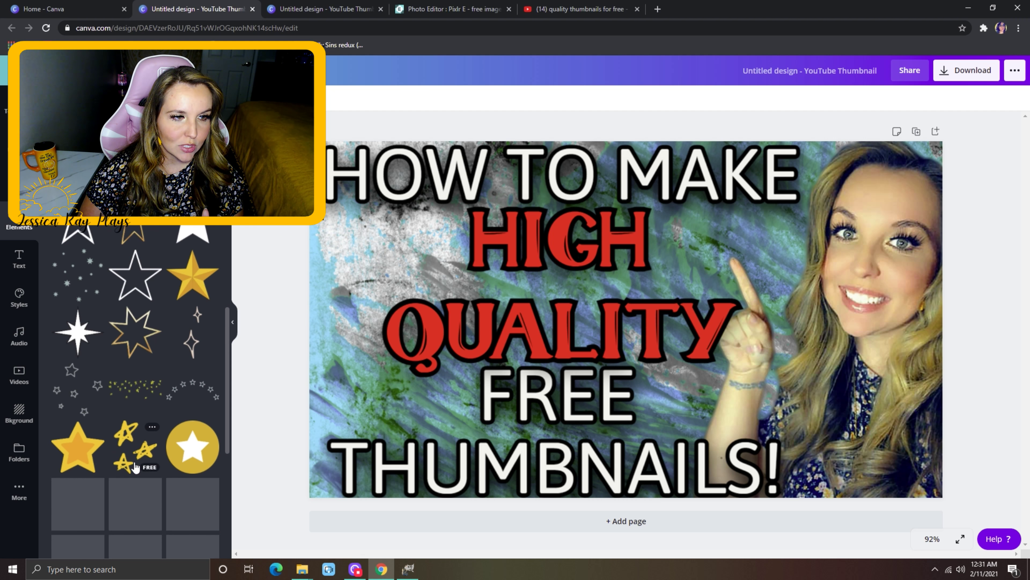
scroll(138, 459, down, 3)
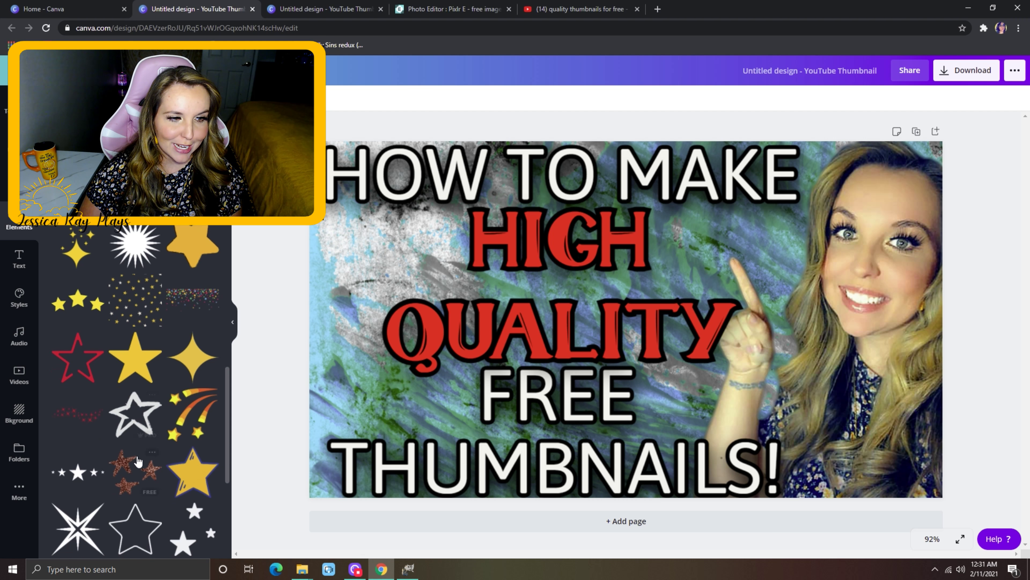
scroll(85, 472, down, 5)
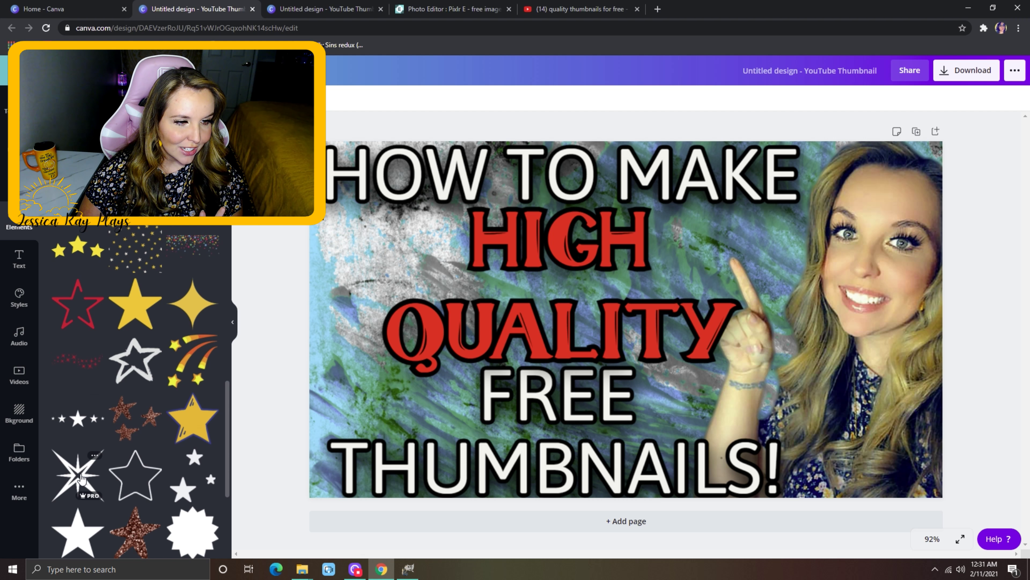
scroll(134, 504, down, 1)
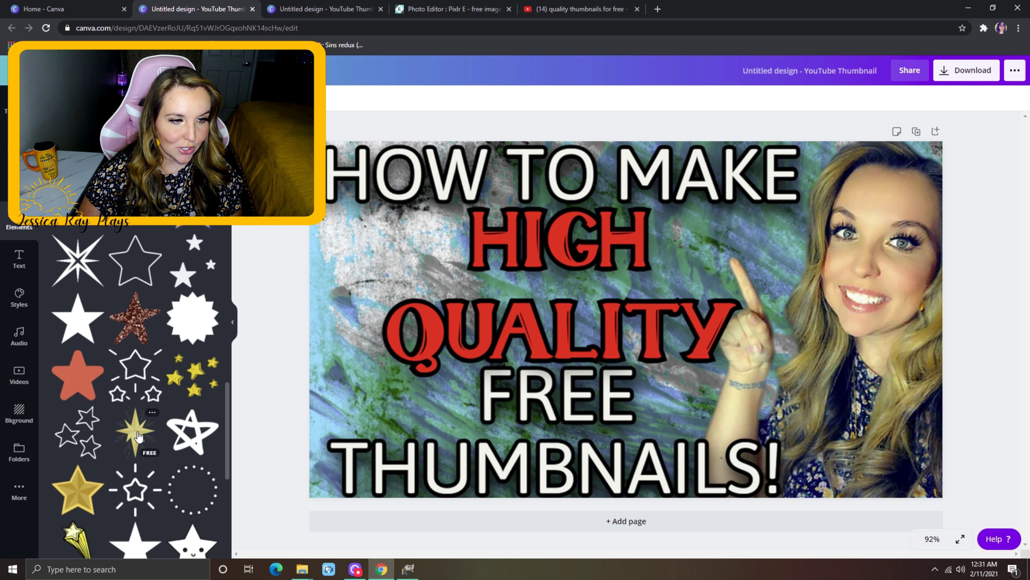
click(138, 437)
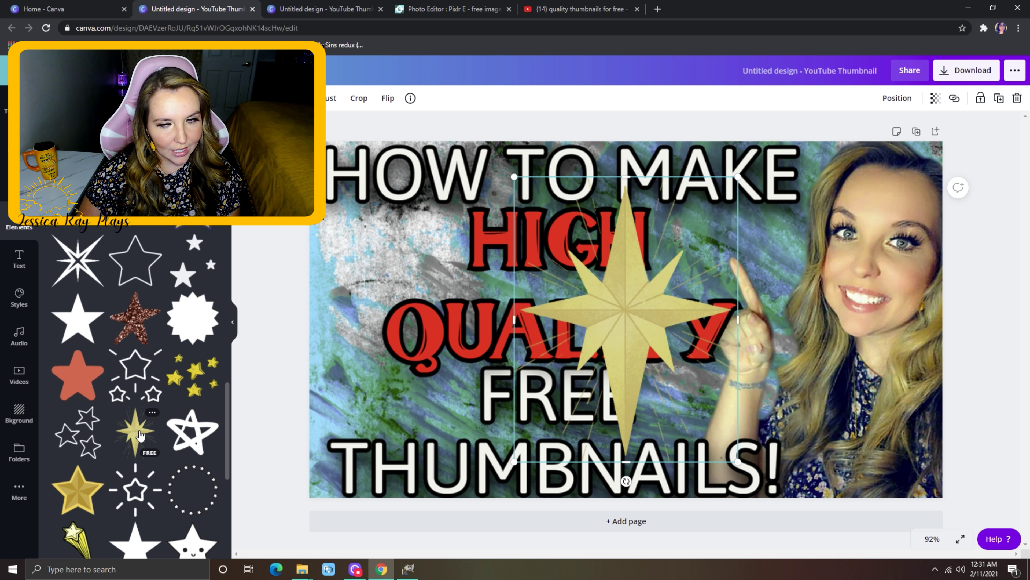
key(Delete)
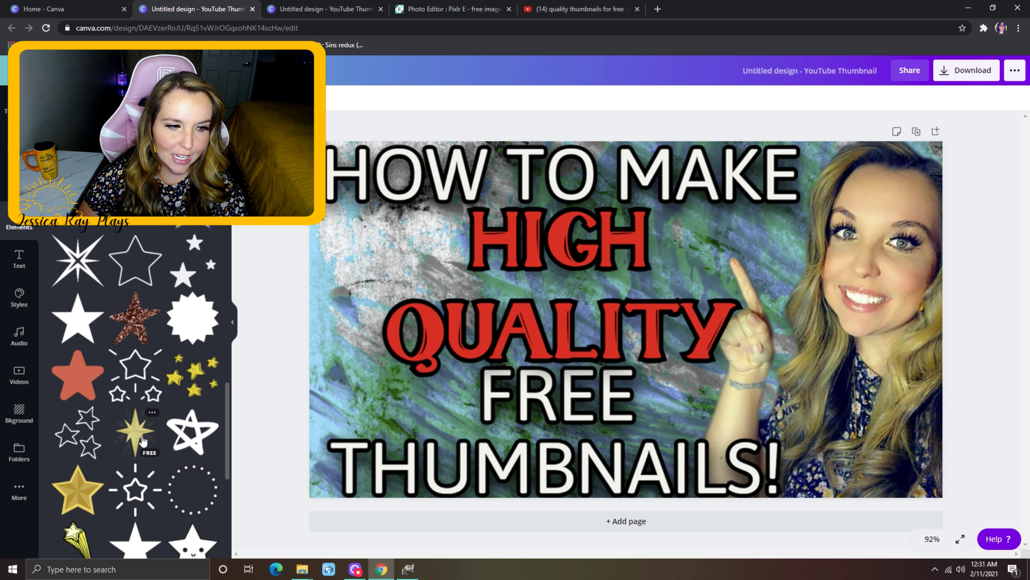
Step: Place a tilted white eight-pointed star at the tip of the pointing finger
scroll(126, 422, down, 6)
scroll(121, 426, down, 4)
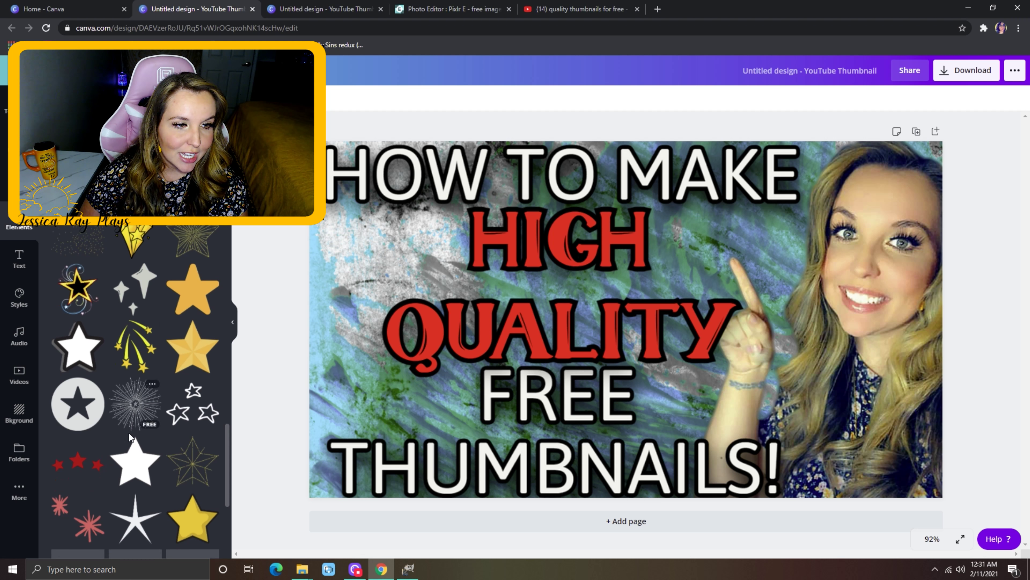
scroll(142, 447, down, 1)
scroll(154, 459, down, 4)
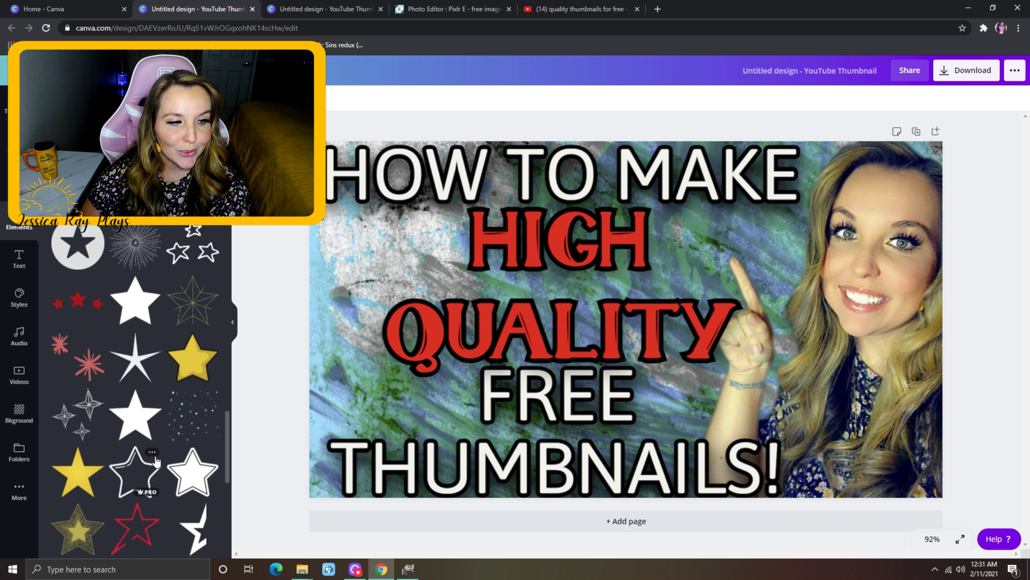
scroll(154, 459, up, 5)
scroll(155, 456, up, 15)
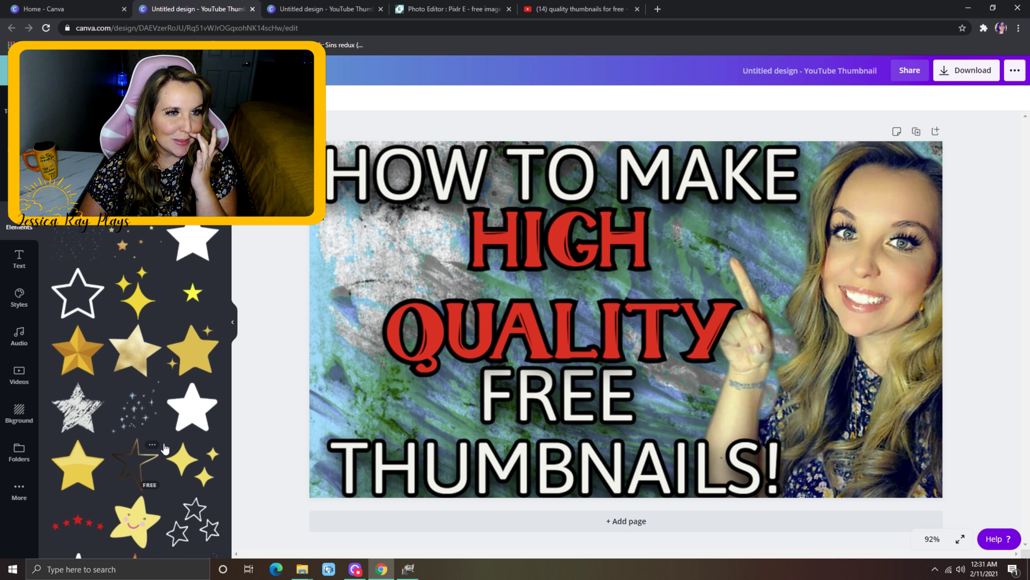
drag(161, 446, 739, 259)
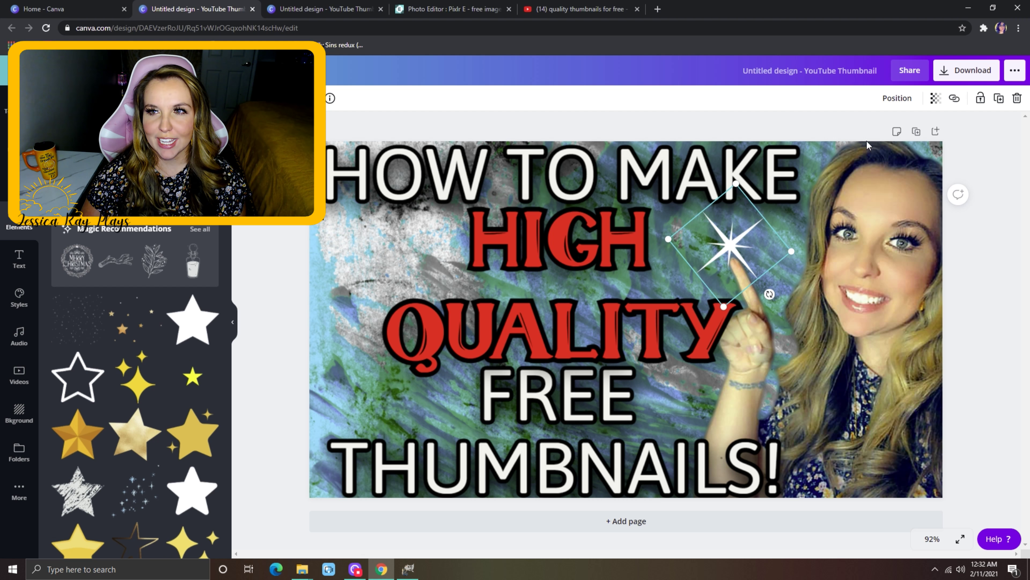
Step: Set the fingertip star's transparency to 56, rotate it slightly and reposition it just above the fingertip
click(937, 104)
drag(902, 131, 874, 133)
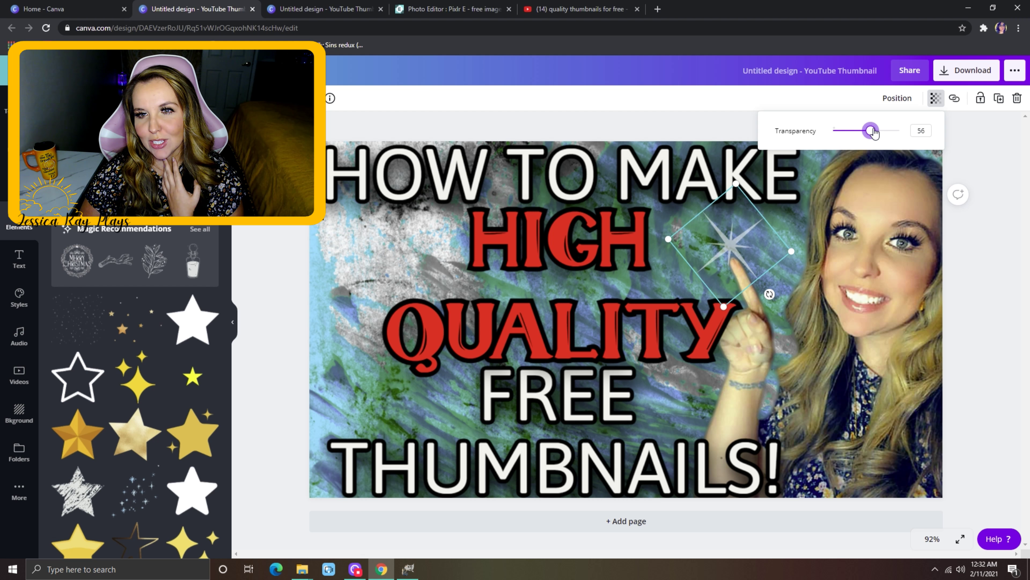
drag(741, 256, 738, 257)
drag(787, 300, 798, 286)
drag(742, 256, 740, 258)
click(746, 274)
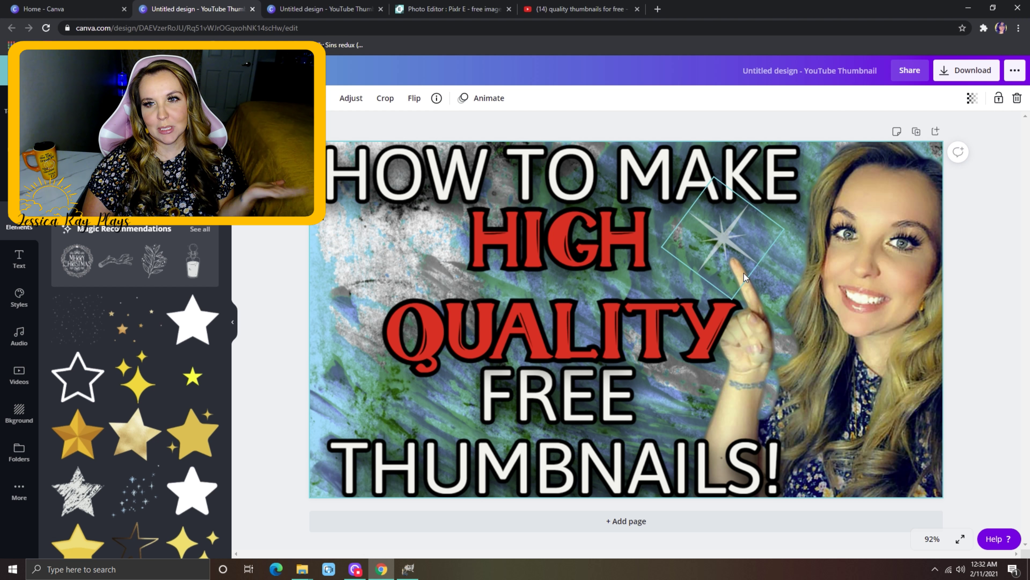
Step: Colour the stars on both sides of "HIGH" with the red photo colour
click(410, 245)
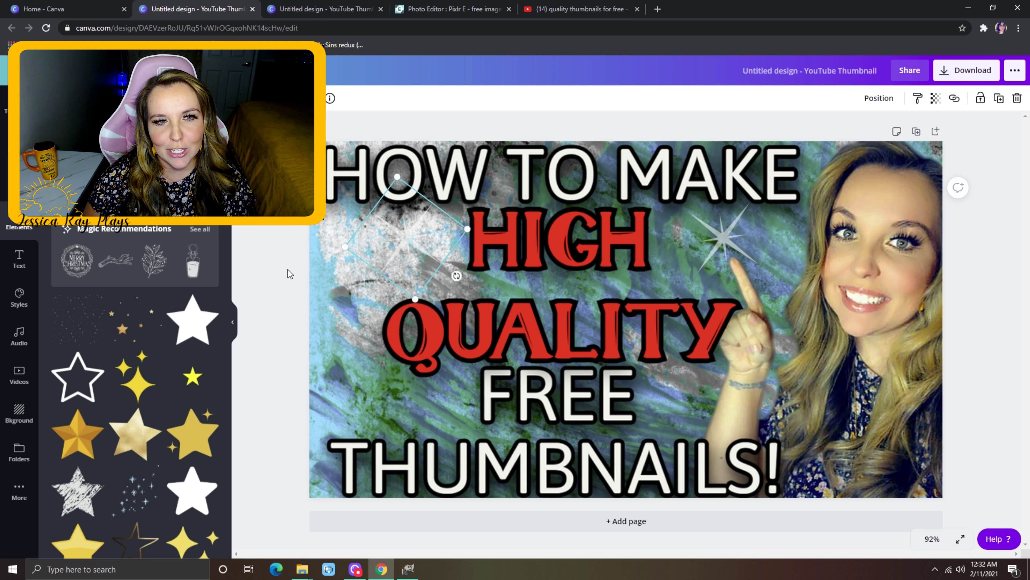
click(280, 223)
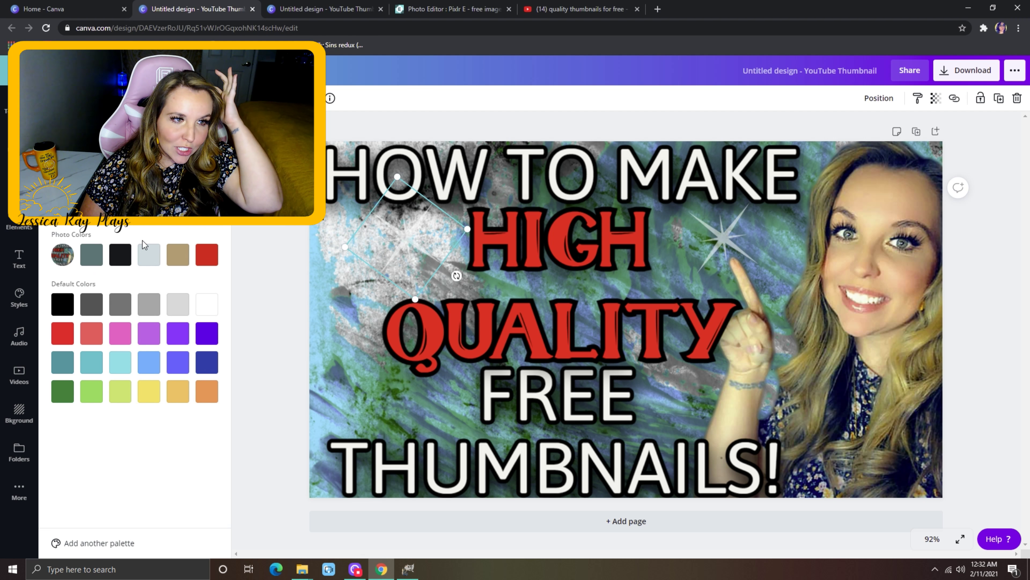
click(212, 263)
click(743, 241)
click(208, 249)
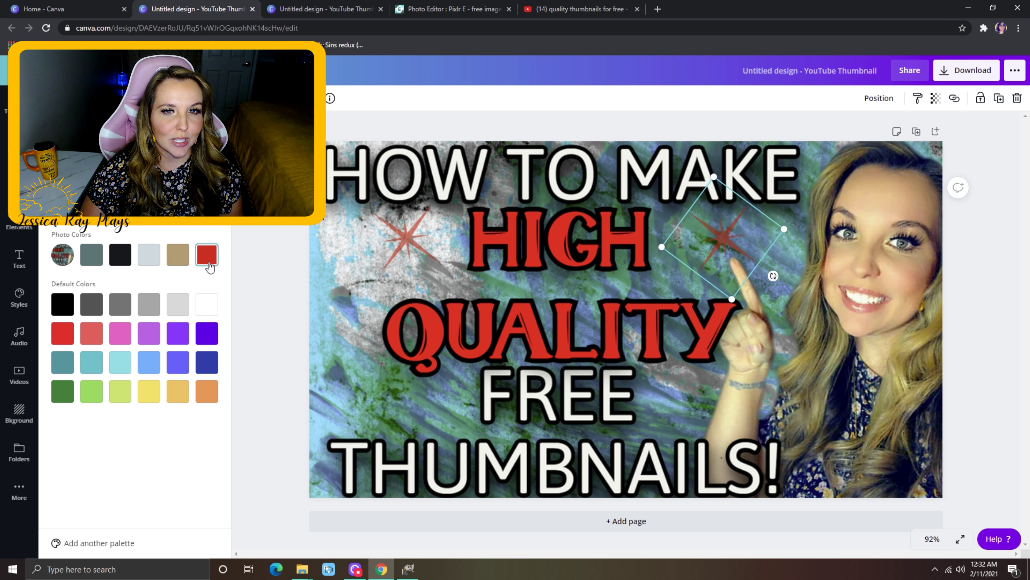
Step: Recolour both stars beside "HIGH" with the black photo colour and deselect them
click(120, 255)
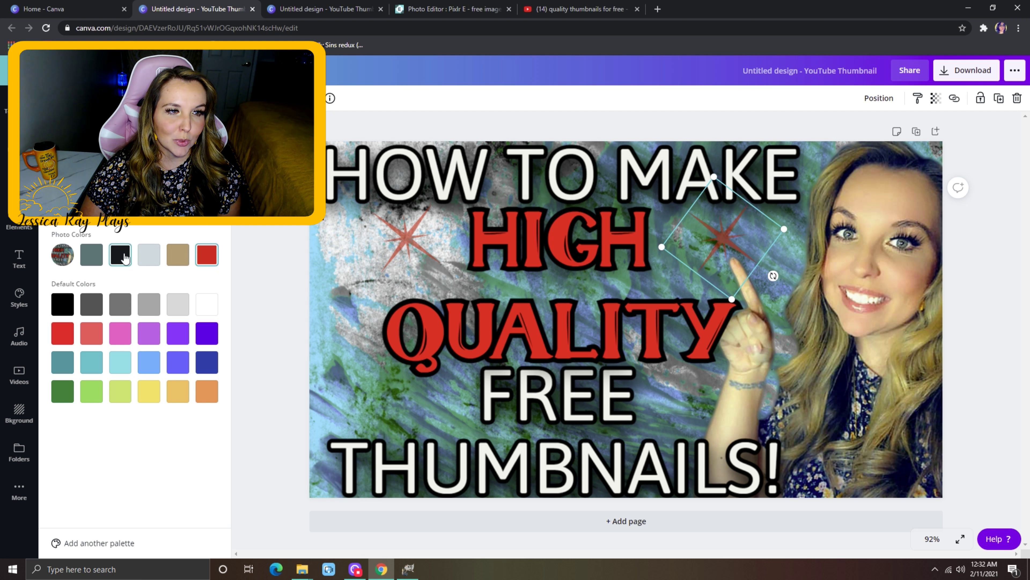
click(427, 250)
click(128, 262)
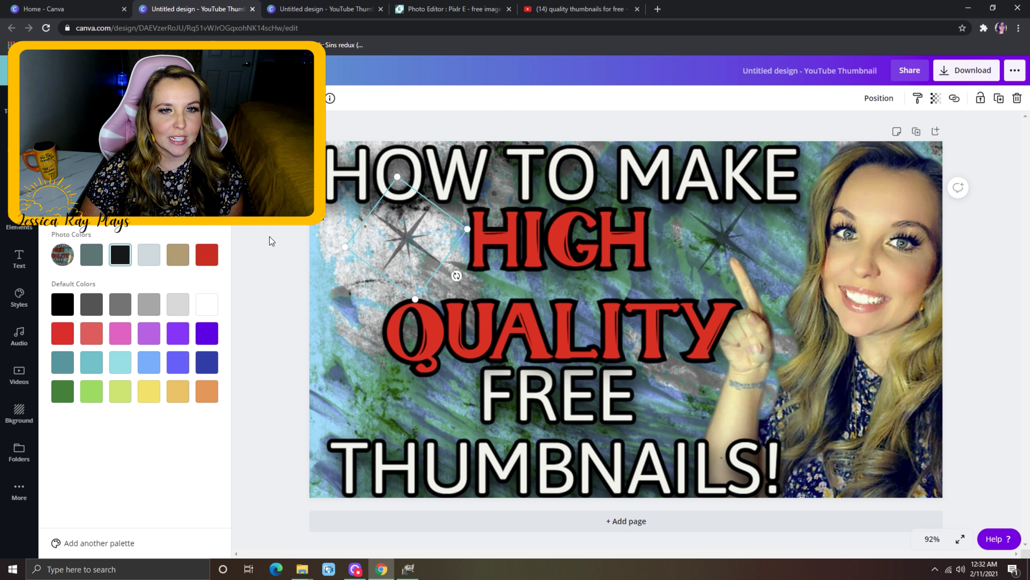
click(270, 237)
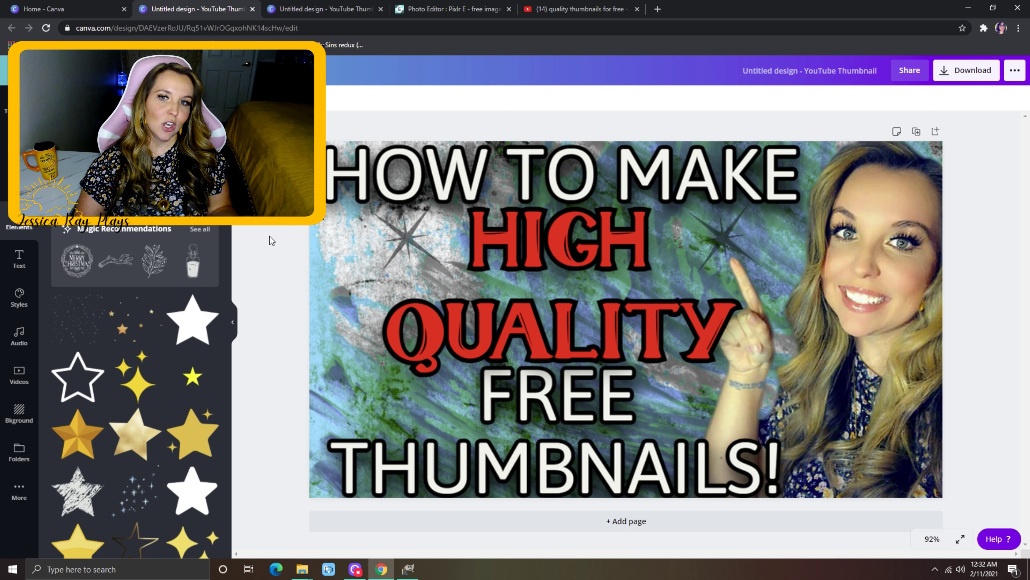